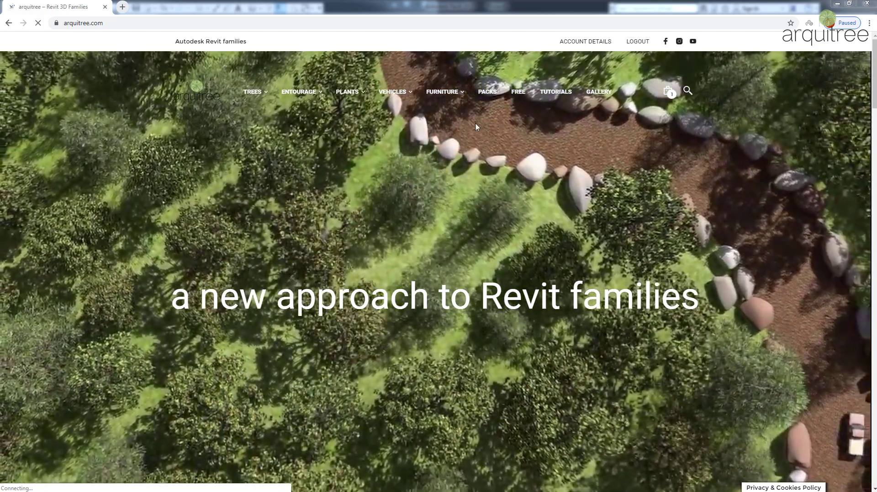
# Browse arquitree's FURNITURE > SOFAS category and scroll to the arquisofaset07_Customizable set product.
pyautogui.moveTo(451, 97)
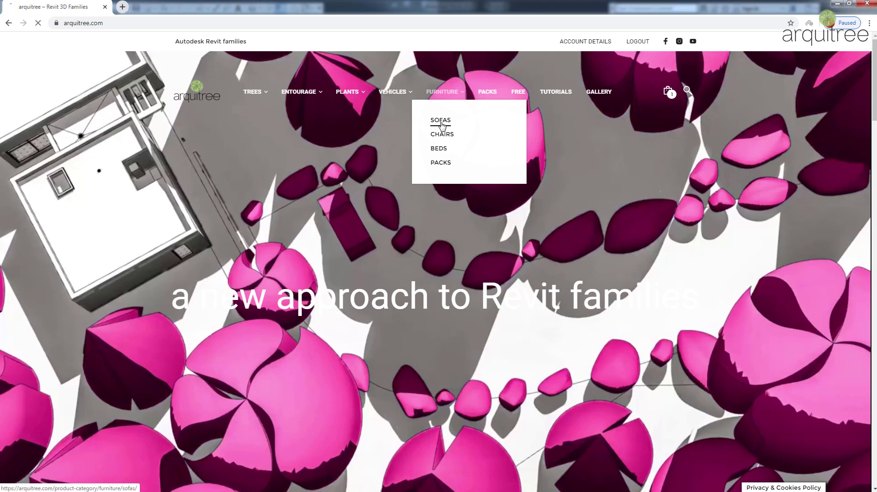
pyautogui.click(441, 121)
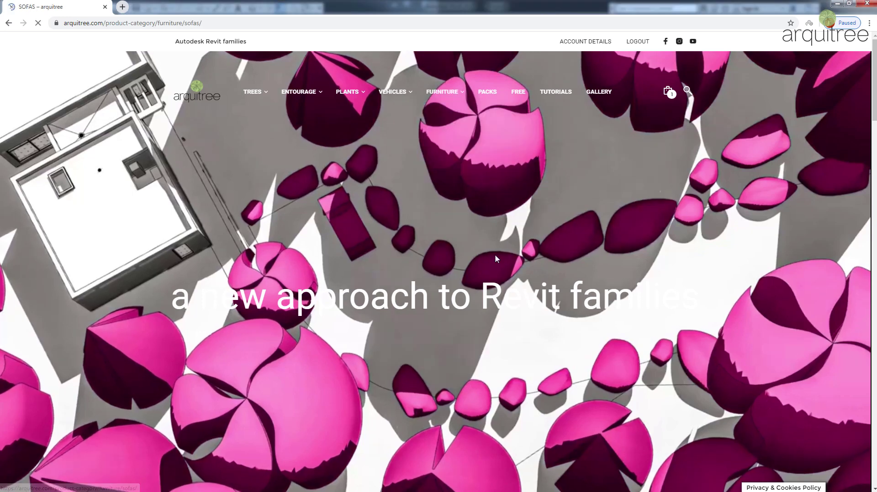
pyautogui.scroll(-5, 695, 270)
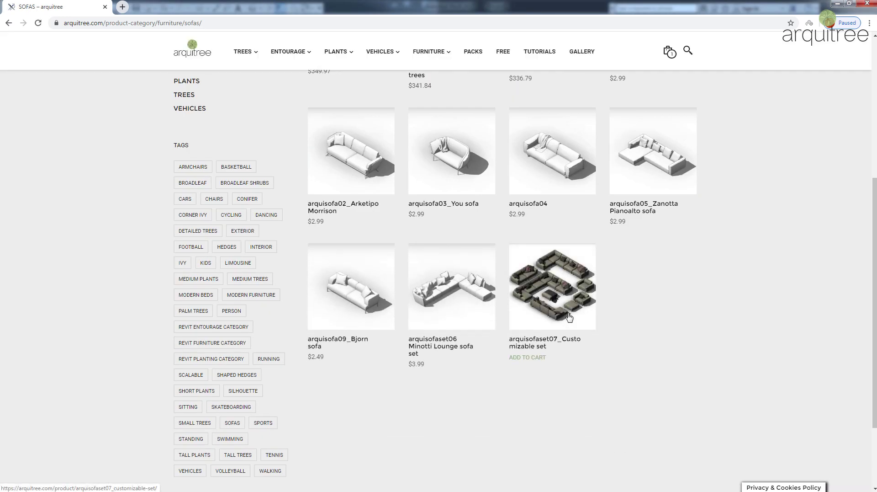
pyautogui.moveTo(565, 346)
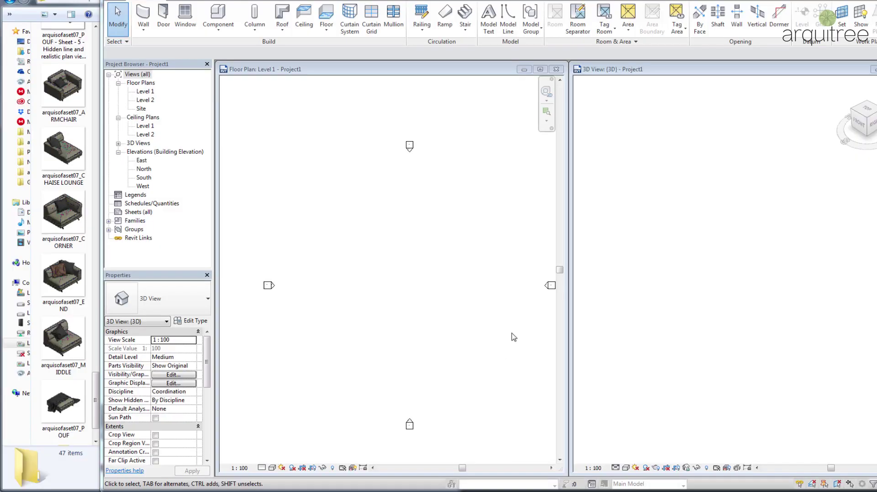
pyautogui.click(454, 231)
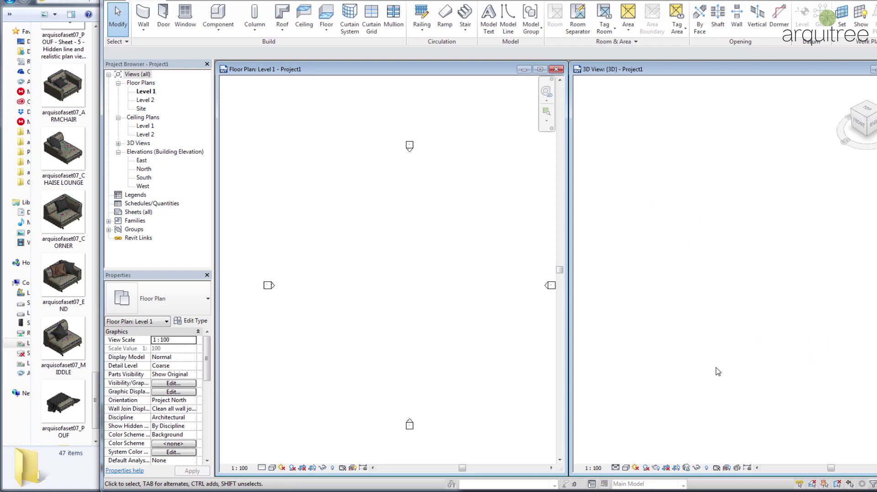
pyautogui.click(616, 468)
pyautogui.click(626, 448)
pyautogui.click(263, 467)
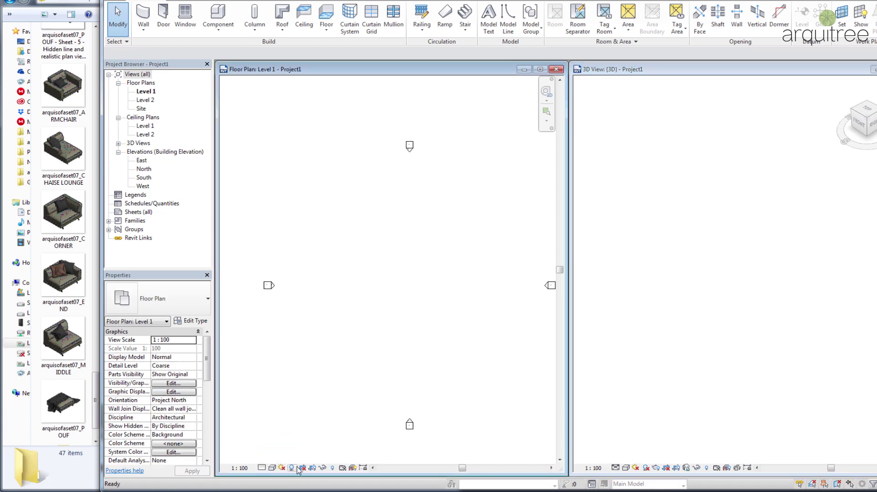
pyautogui.click(695, 403)
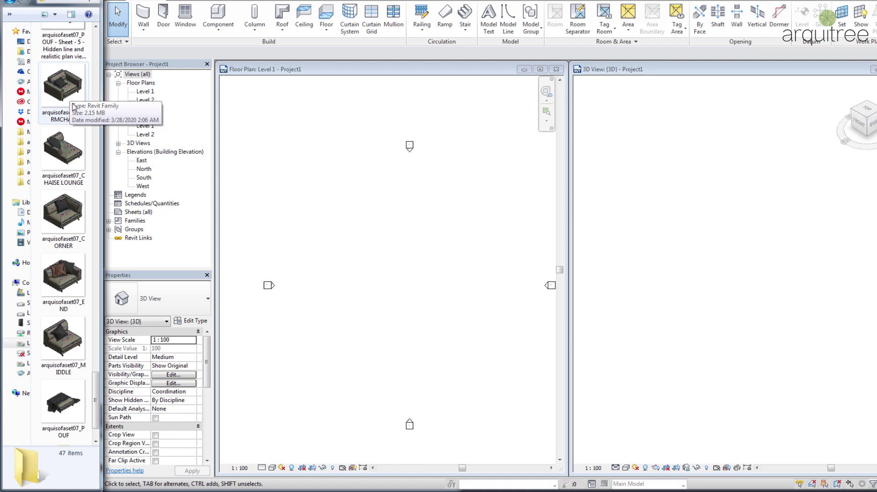
pyautogui.click(62, 91)
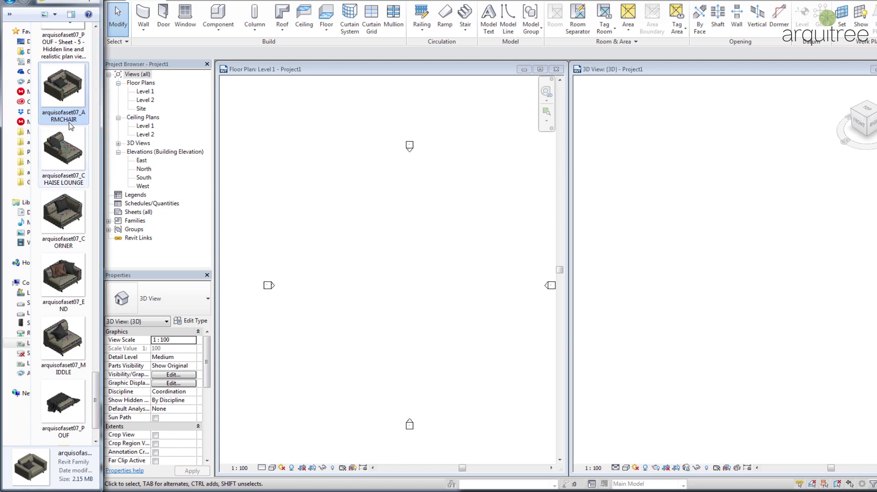
# Place the ARMCHAIR family in the Level 1 floor plan and view it in 3D.
pyautogui.moveTo(59, 114); pyautogui.dragTo(413, 352)
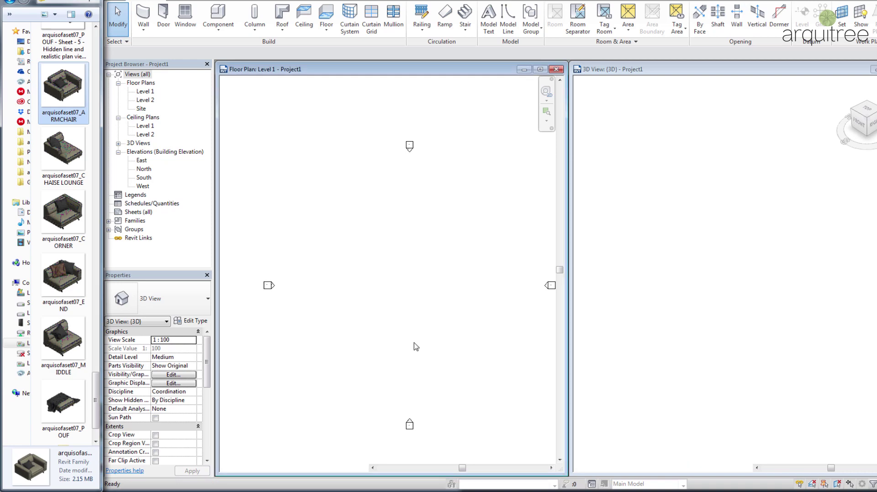
pyautogui.click(404, 307)
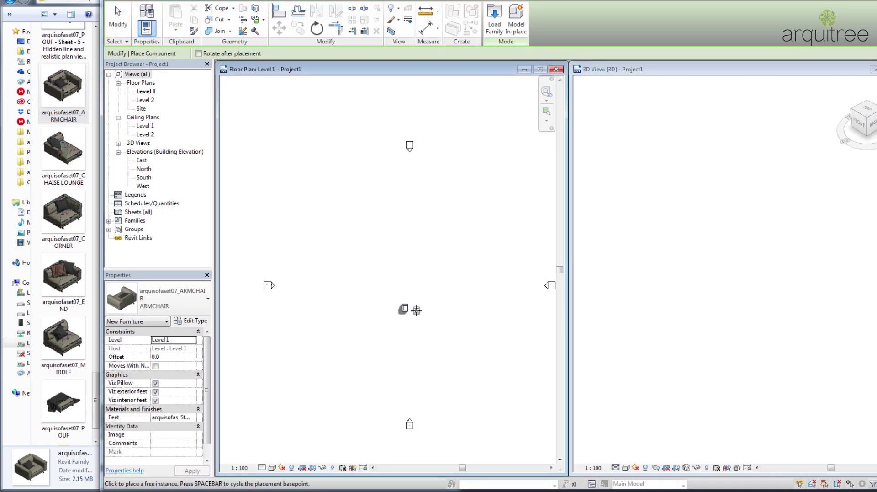
pyautogui.press('Escape')
pyautogui.click(728, 276)
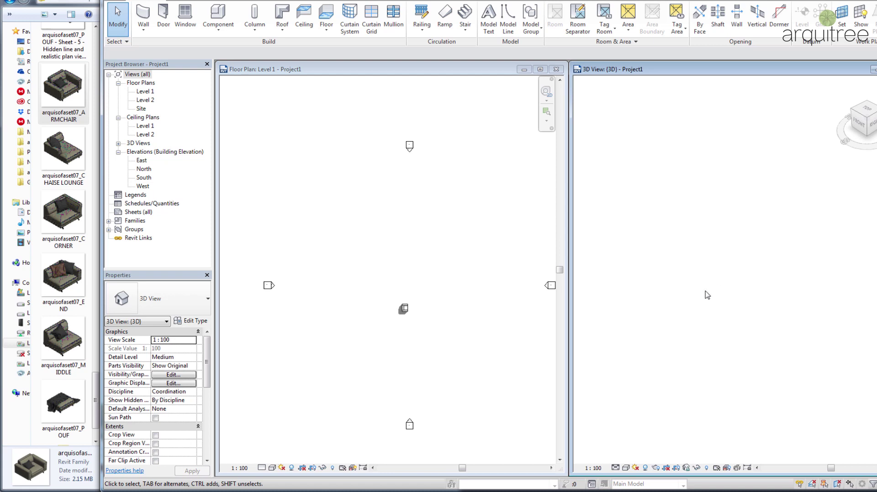
pyautogui.scroll(-3, 756, 257)
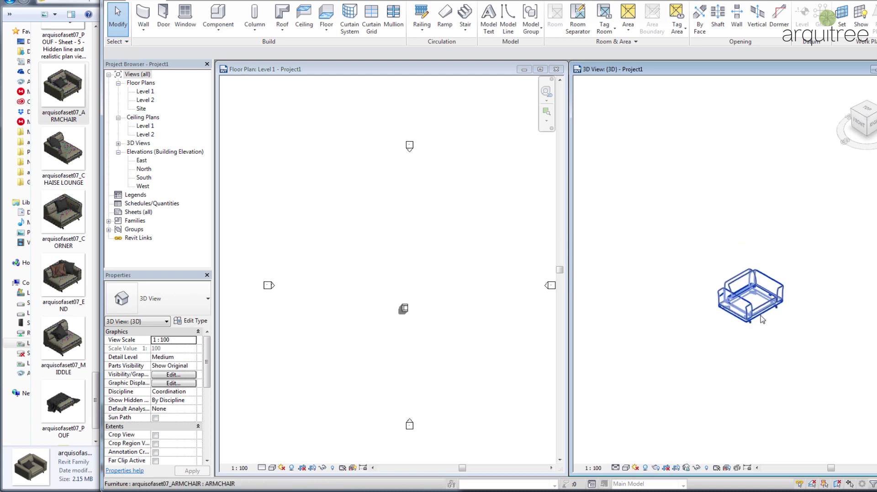
# Drag in the CHAISE LOUNGE family and place it beside the armchair.
pyautogui.click(447, 330)
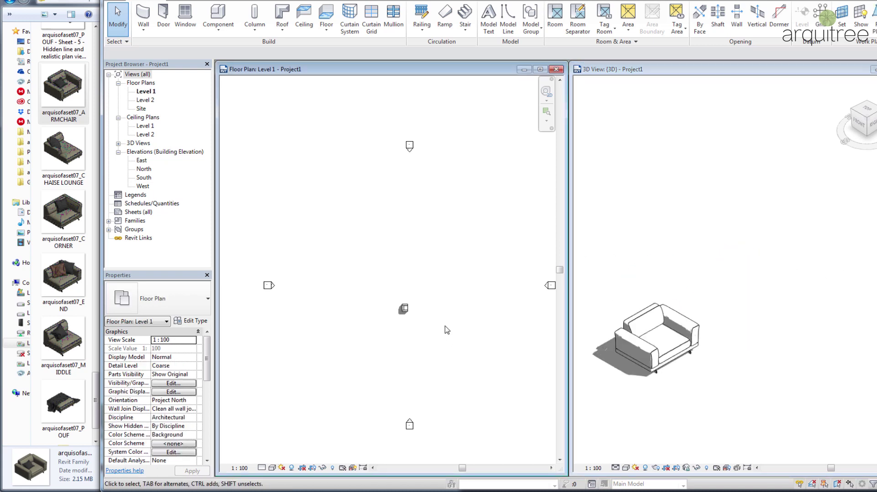
pyautogui.click(59, 151)
pyautogui.moveTo(56, 158); pyautogui.dragTo(435, 201)
pyautogui.moveTo(716, 260); pyautogui.dragTo(715, 261)
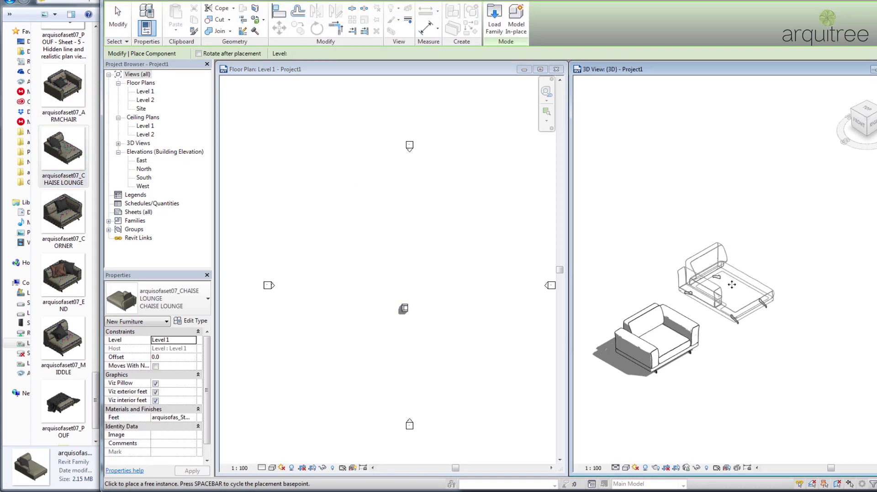
pyautogui.press('Escape')
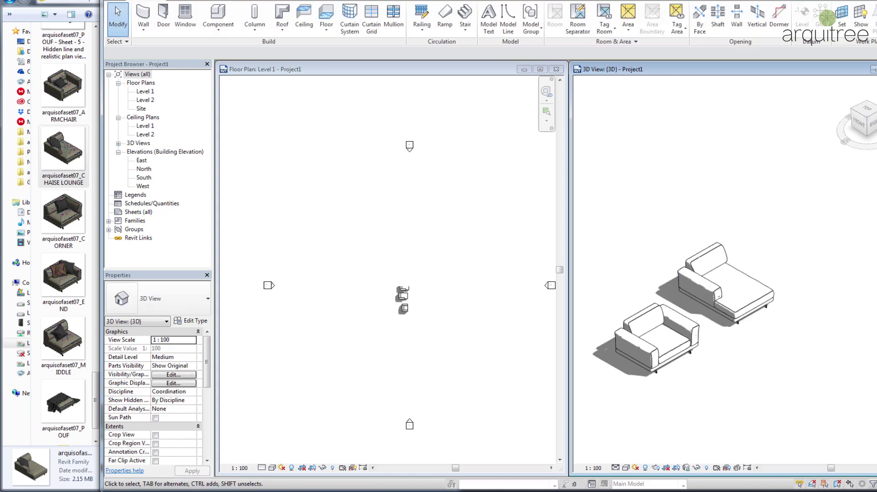
# Zoom the floor plan onto the furniture and review its detail level choices.
pyautogui.click(453, 306)
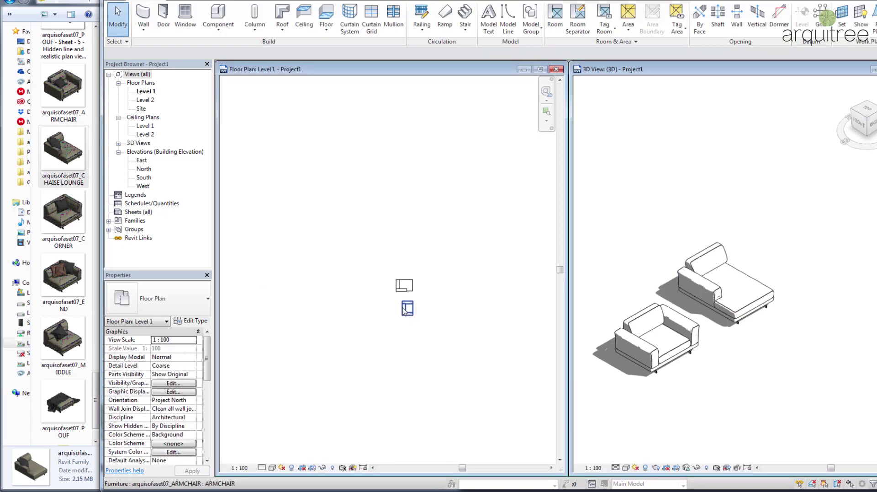
pyautogui.scroll(4, 434, 318)
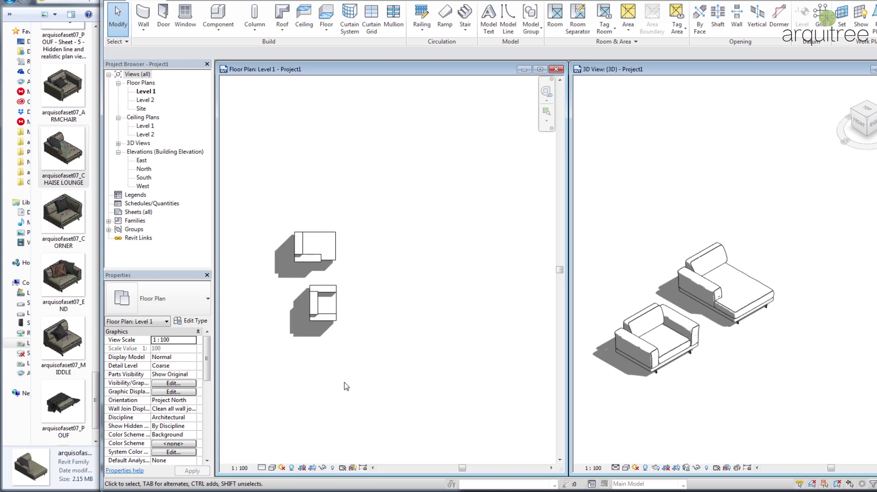
pyautogui.scroll(2, 400, 366)
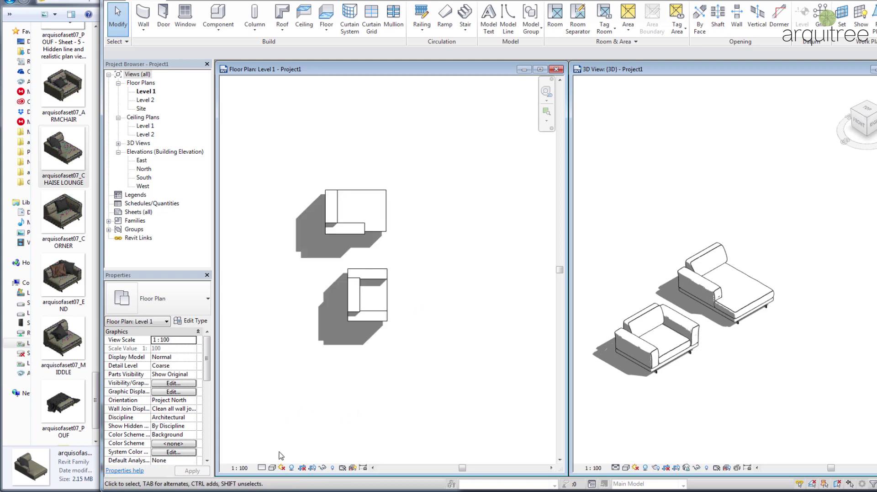
pyautogui.click(262, 468)
pyautogui.scroll(1, 375, 261)
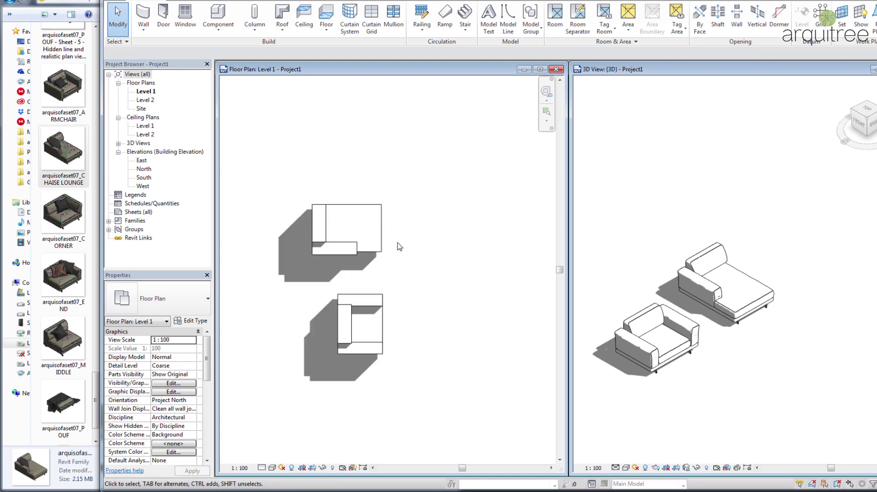
pyautogui.click(629, 445)
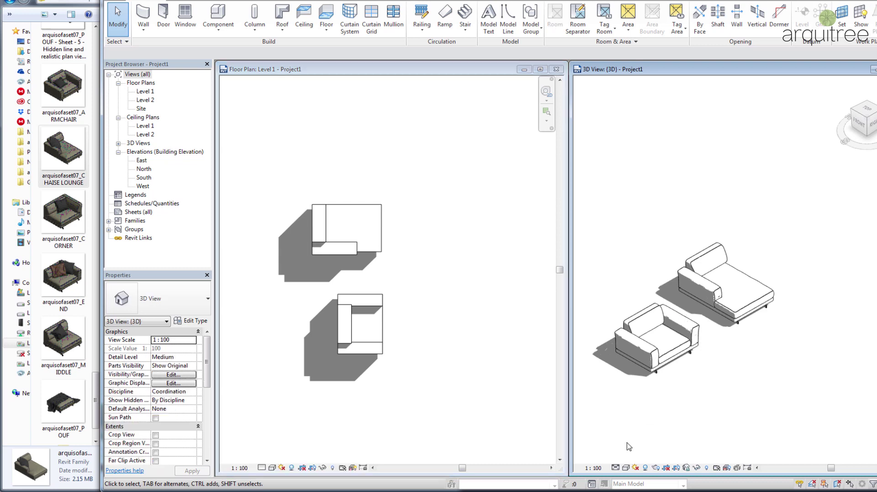
pyautogui.click(616, 469)
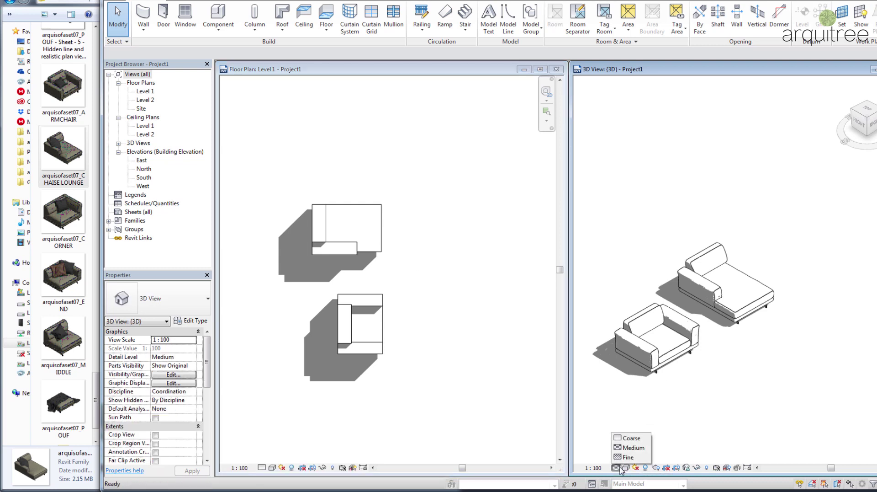
pyautogui.click(632, 439)
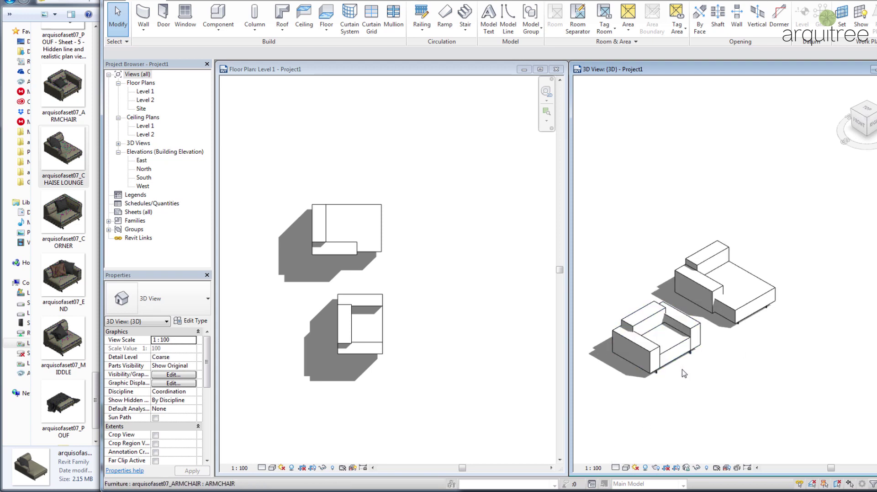
pyautogui.click(616, 469)
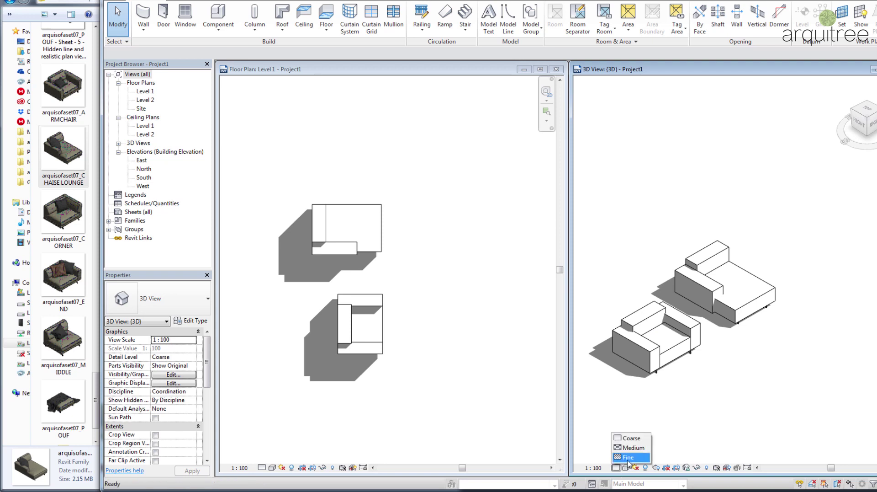
pyautogui.click(632, 457)
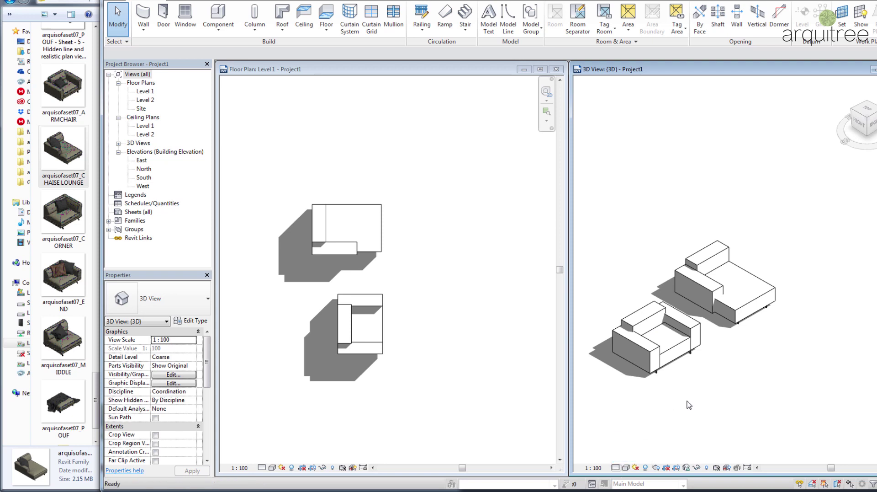
pyautogui.scroll(2, 668, 346)
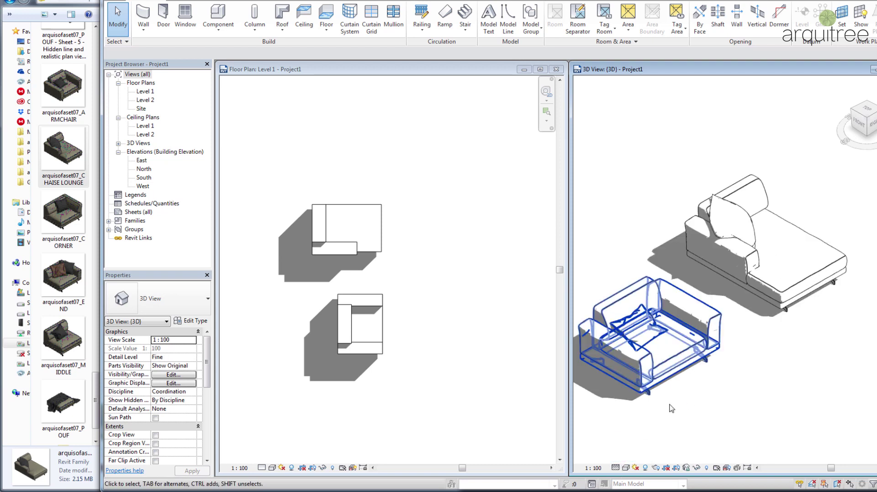
pyautogui.click(615, 468)
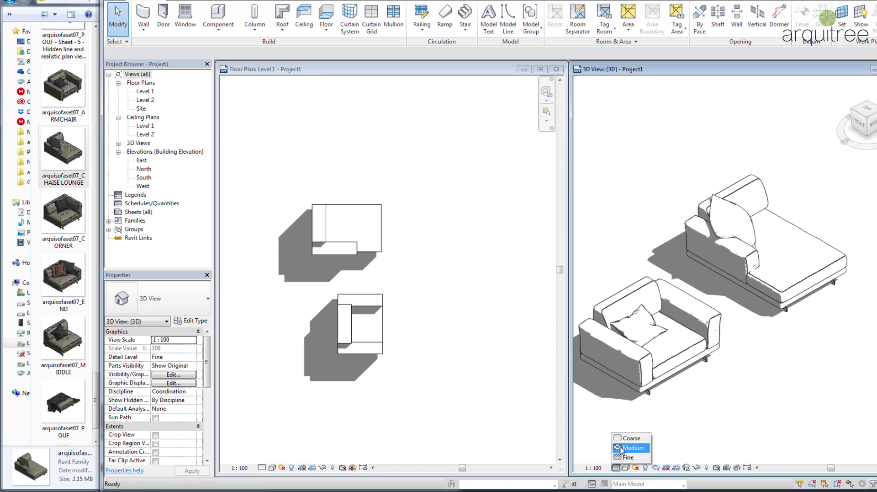
pyautogui.click(629, 448)
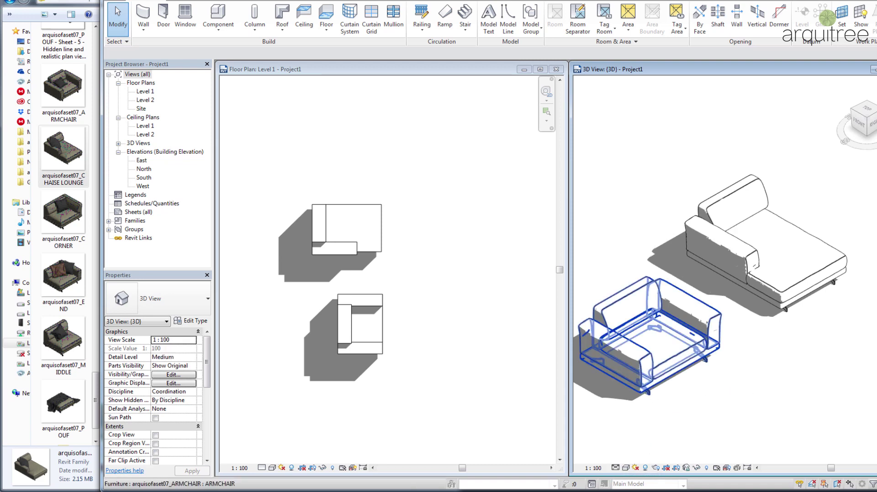
pyautogui.scroll(-5, 770, 304)
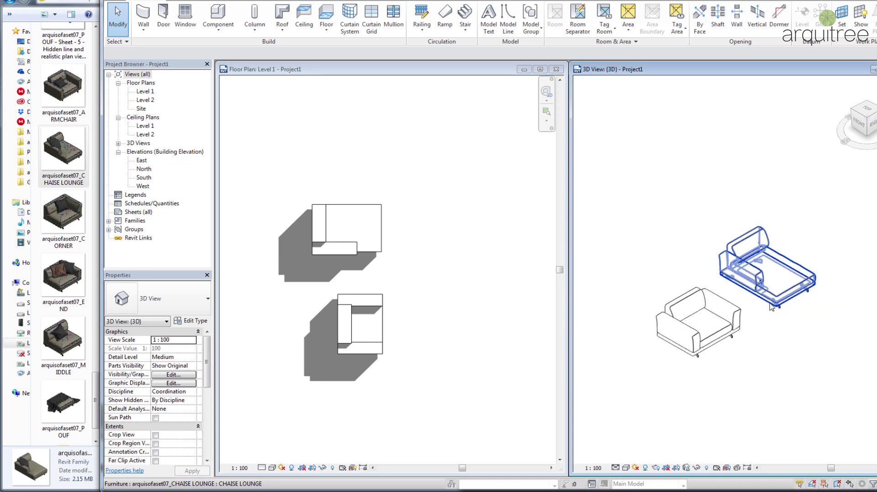
pyautogui.scroll(1, 747, 315)
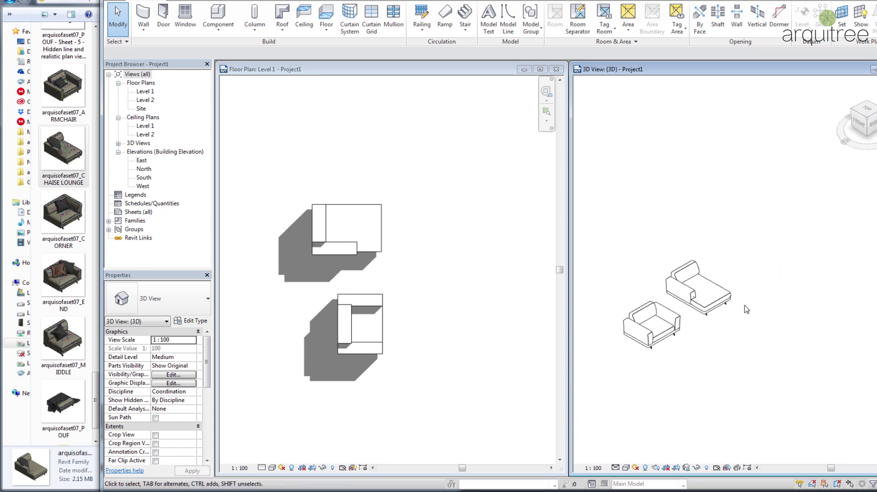
pyautogui.click(409, 222)
pyautogui.moveTo(407, 222); pyautogui.dragTo(374, 285, button='middle')
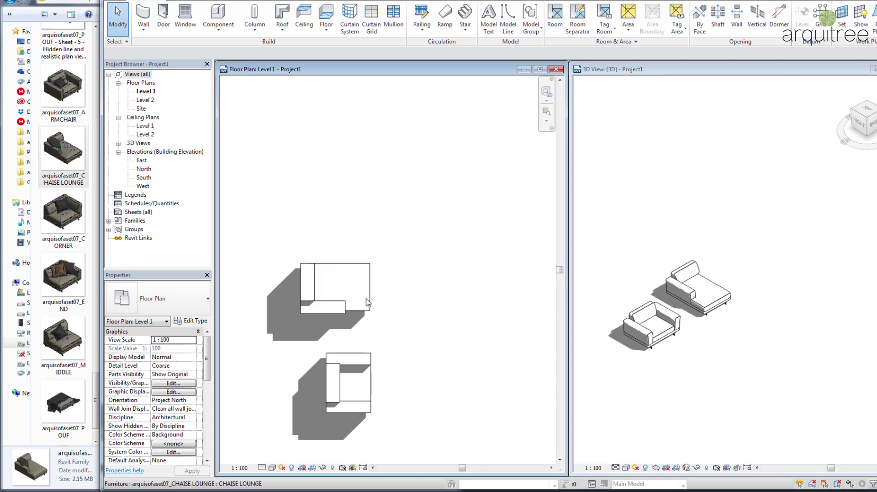
# Place three MIDDLE sofa sections stacked above the chaise lounge.
pyautogui.click(66, 332)
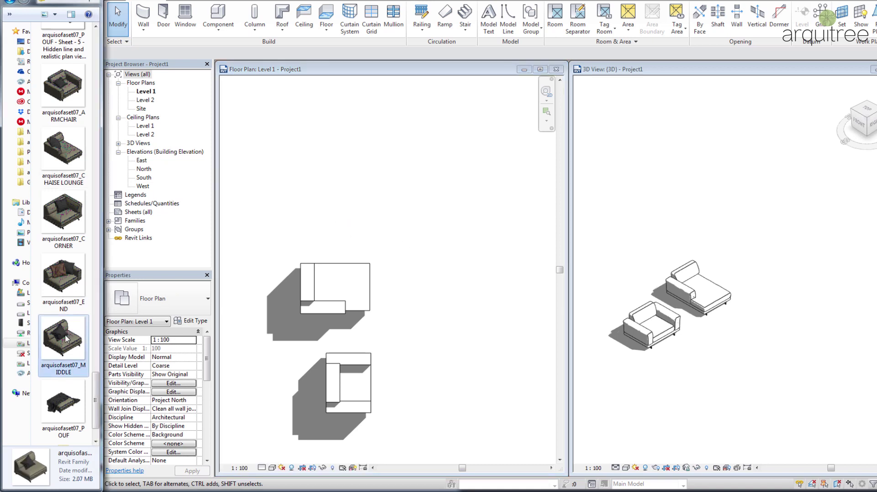
pyautogui.moveTo(361, 228); pyautogui.dragTo(363, 224)
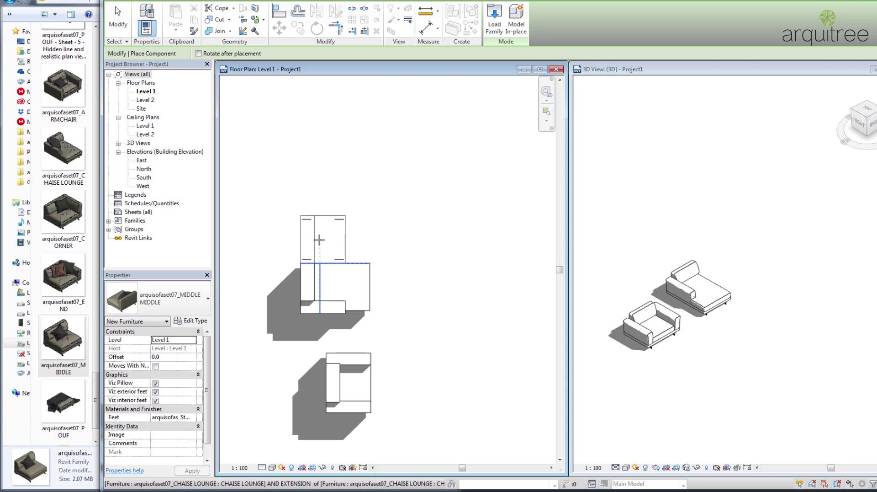
pyautogui.click(320, 239)
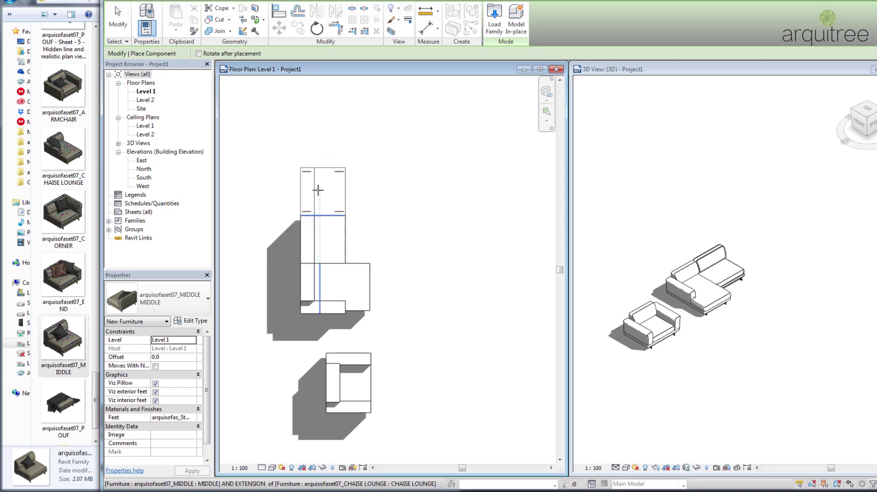
pyautogui.click(319, 190)
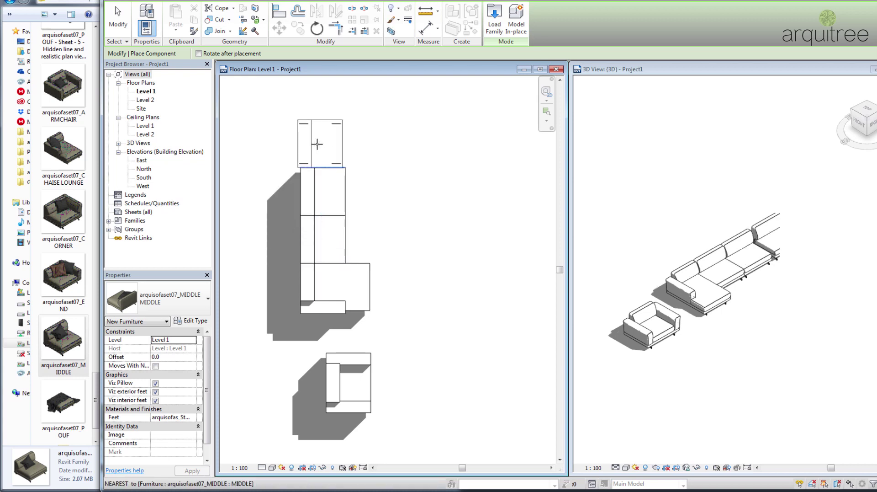
pyautogui.scroll(3, 319, 139)
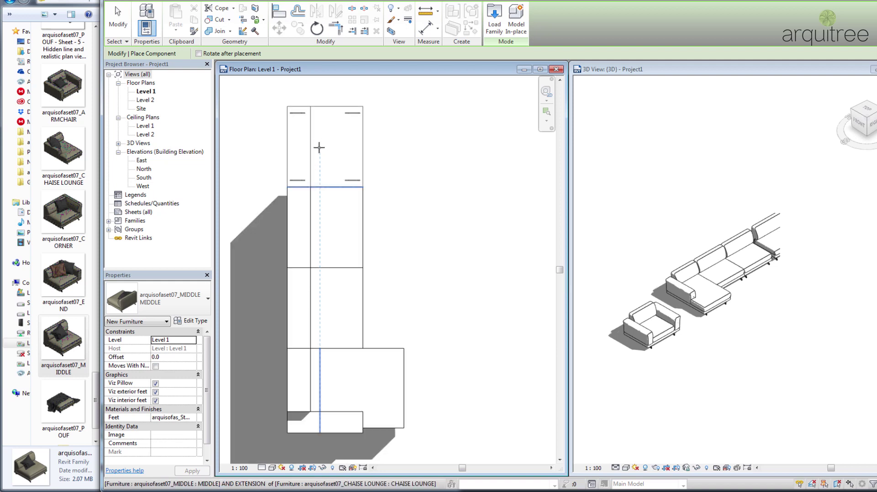
pyautogui.click(328, 143)
pyautogui.scroll(-3, 336, 141)
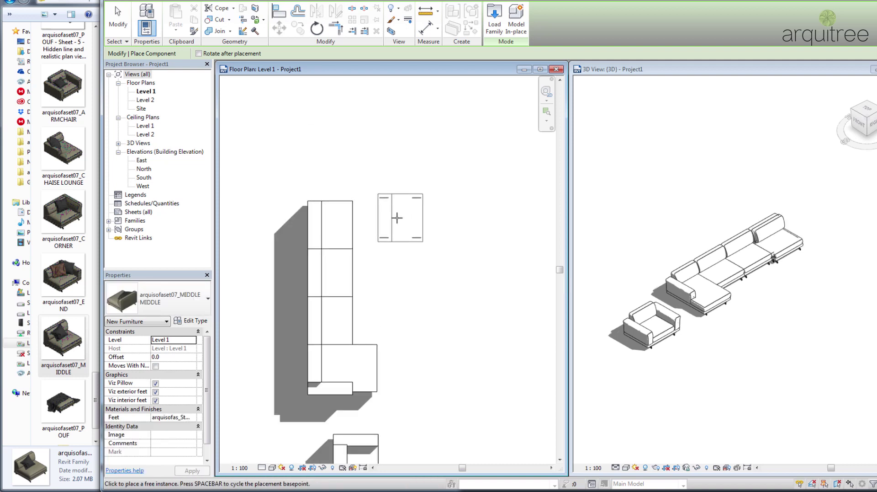
pyautogui.press('Escape')
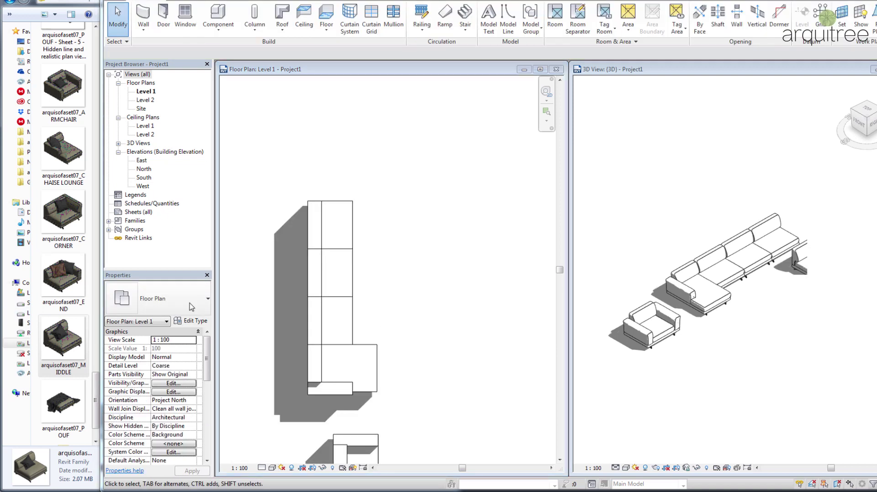
pyautogui.moveTo(355, 213); pyautogui.dragTo(368, 239, button='middle')
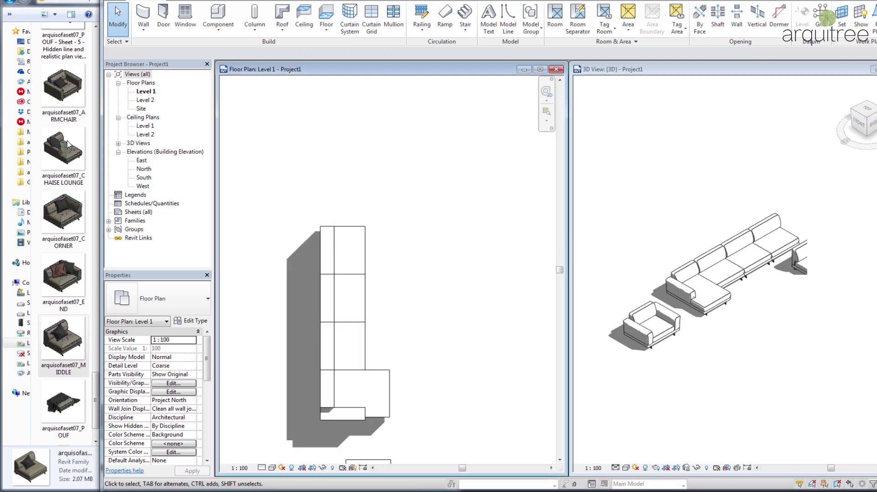
# Place the CORNER piece at the top end of the middle sections.
pyautogui.click(77, 213)
pyautogui.moveTo(70, 223); pyautogui.dragTo(185, 168)
pyautogui.moveTo(361, 178); pyautogui.dragTo(369, 186)
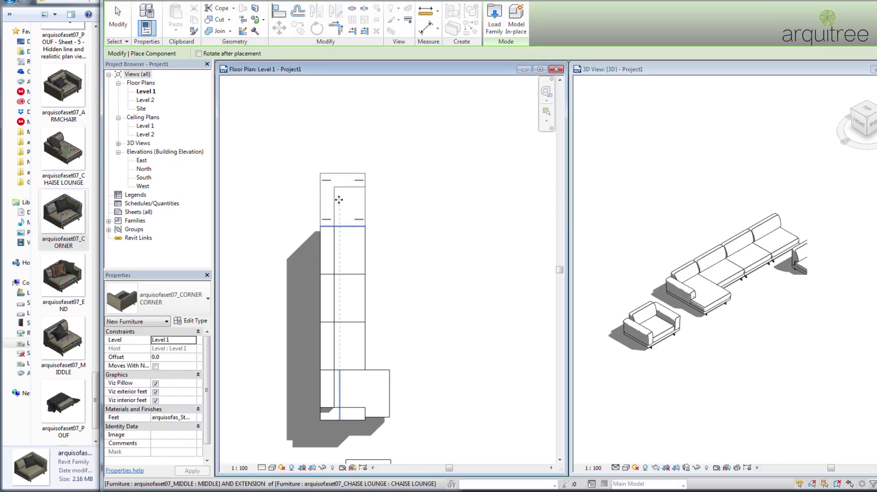
pyautogui.click(338, 200)
pyautogui.click(803, 277)
pyautogui.moveTo(803, 277); pyautogui.dragTo(748, 228, button='middle')
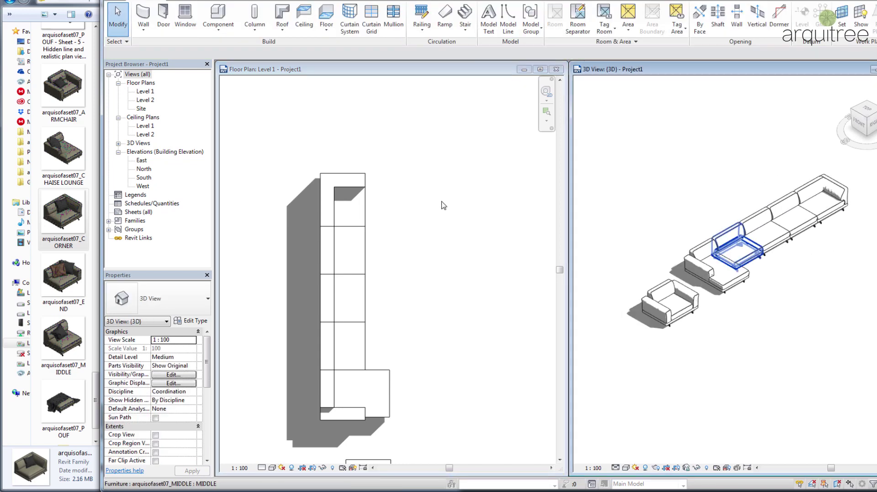
pyautogui.click(373, 226)
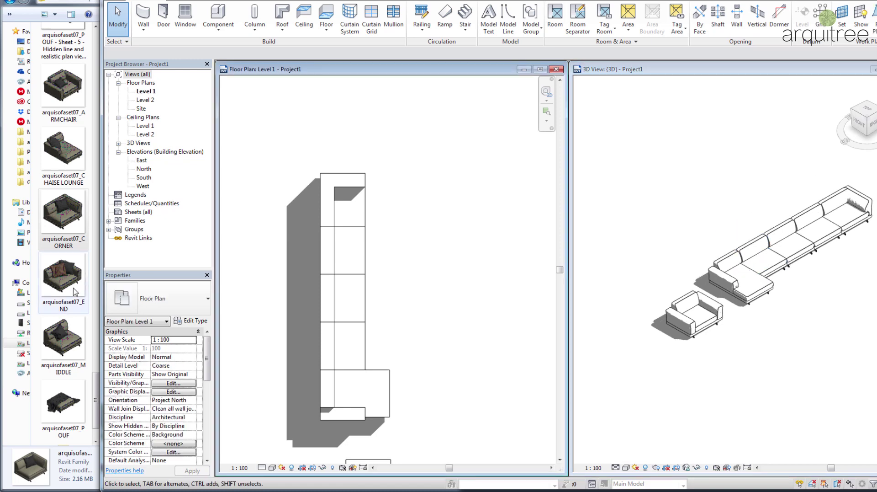
# Add a 90°-rotated middle section beside the corner via Create Similar, aligned to its top edge.
pyautogui.click(354, 256)
pyautogui.click(355, 256)
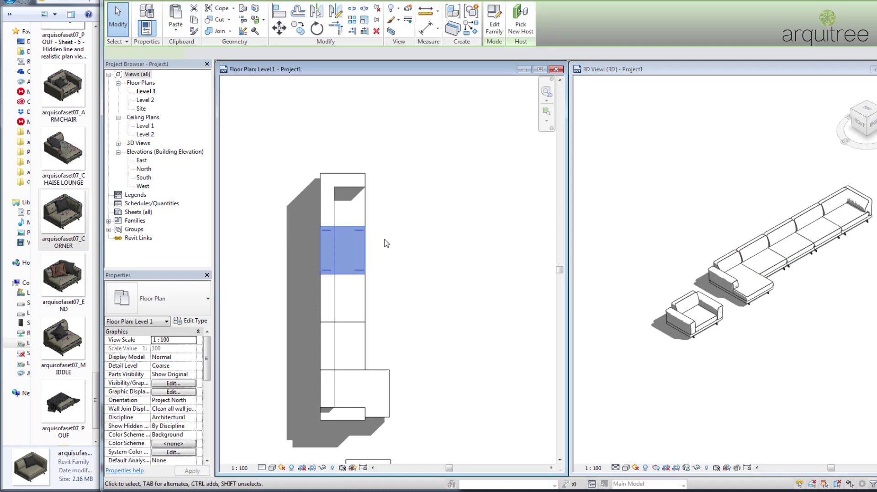
pyautogui.click(475, 28)
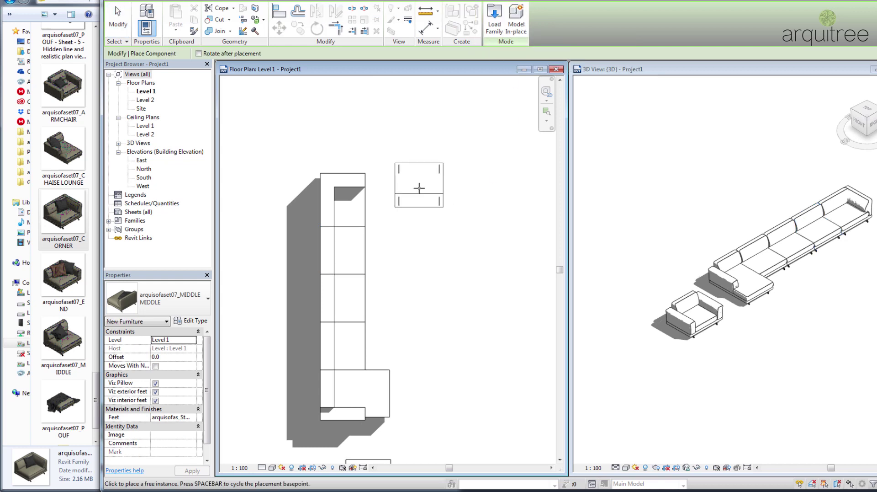
pyautogui.press('space')
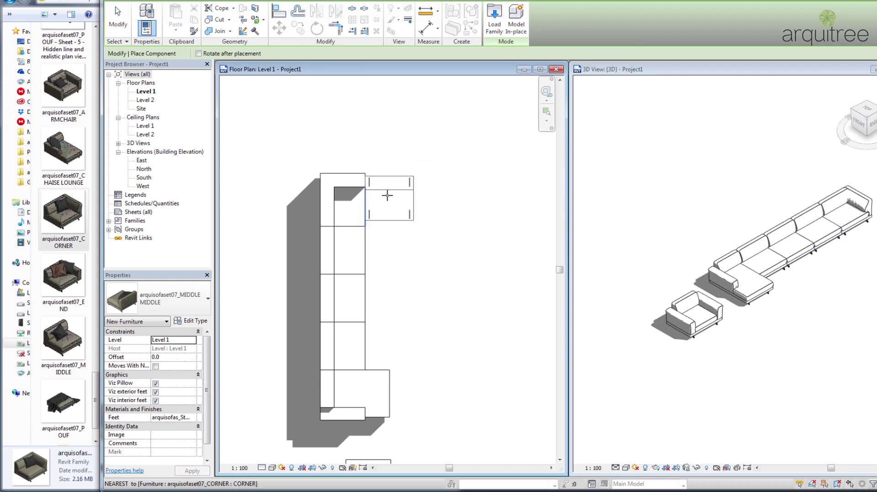
pyautogui.click(392, 195)
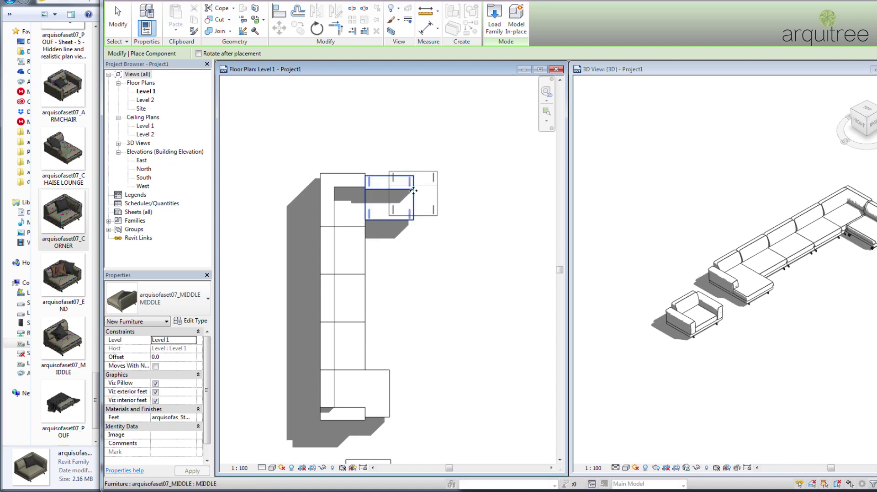
pyautogui.press('Escape')
pyautogui.press('Escape')
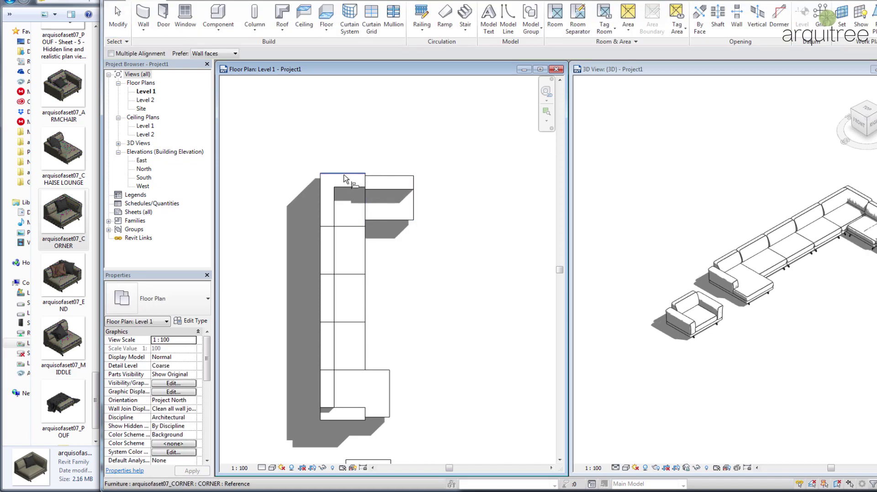
pyautogui.moveTo(401, 186); pyautogui.dragTo(401, 183)
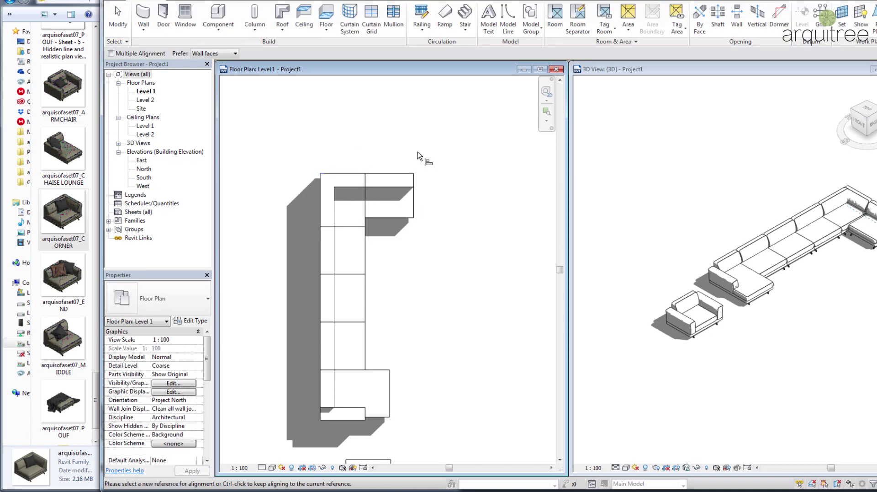
pyautogui.click(411, 194)
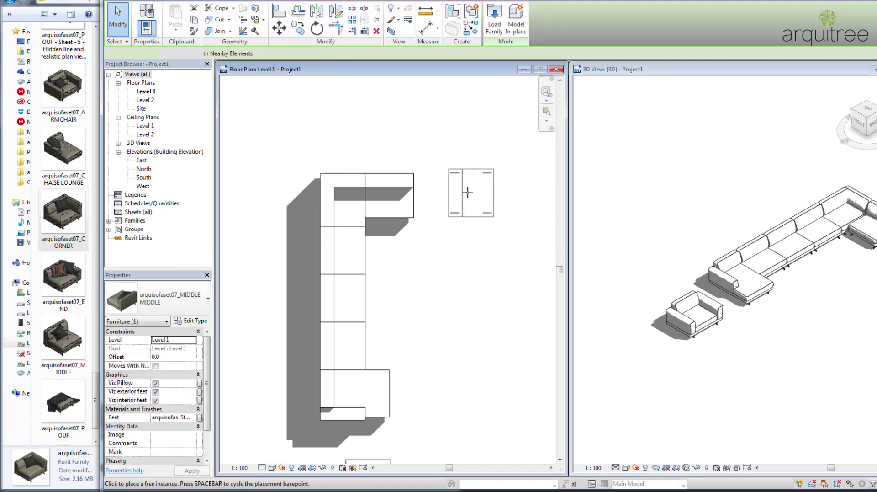
pyautogui.scroll(1, 454, 195)
pyautogui.scroll(1, 453, 195)
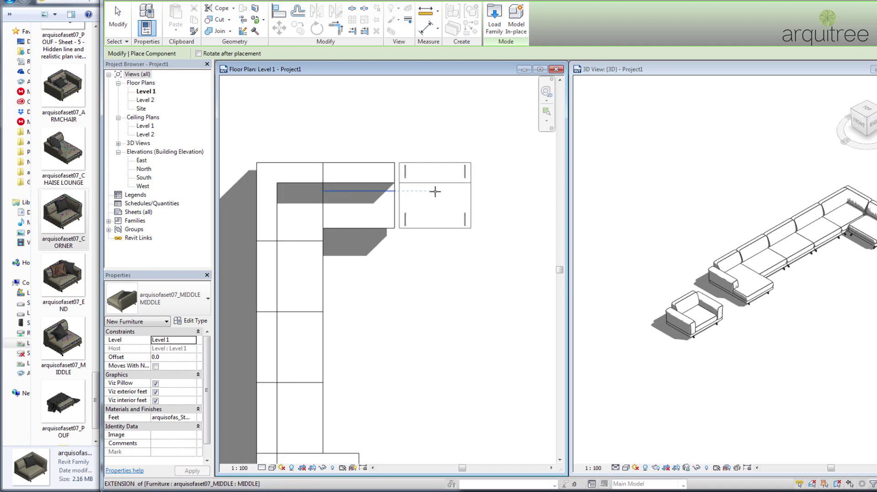
pyautogui.scroll(-3, 473, 191)
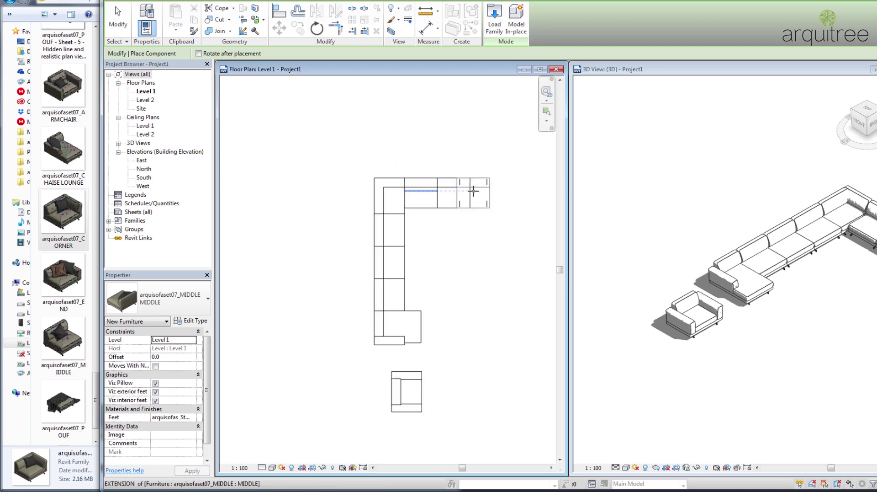
pyautogui.press('Escape')
pyautogui.press('Escape')
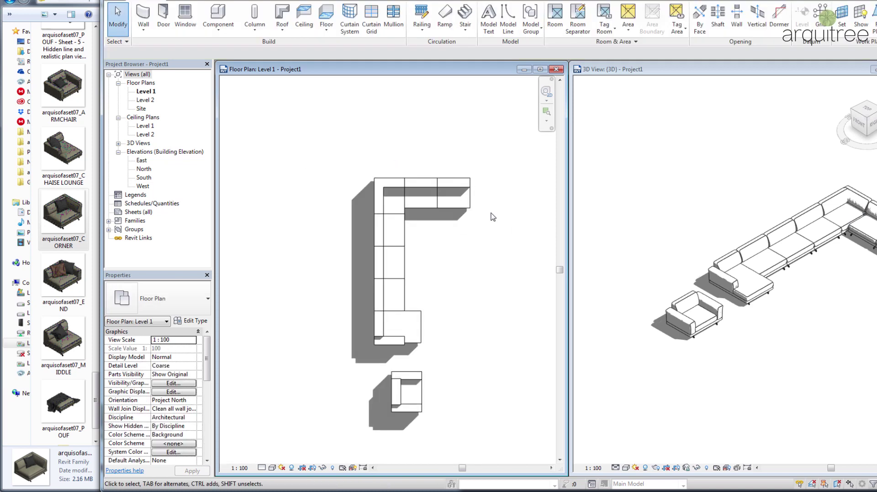
# Place the END piece at the right end of the top row.
pyautogui.click(54, 284)
pyautogui.moveTo(69, 288); pyautogui.dragTo(486, 275)
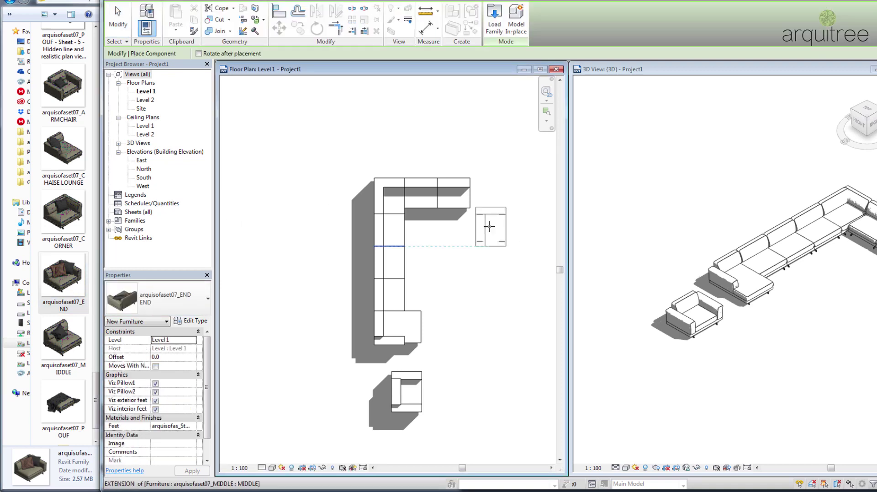
pyautogui.scroll(2, 507, 204)
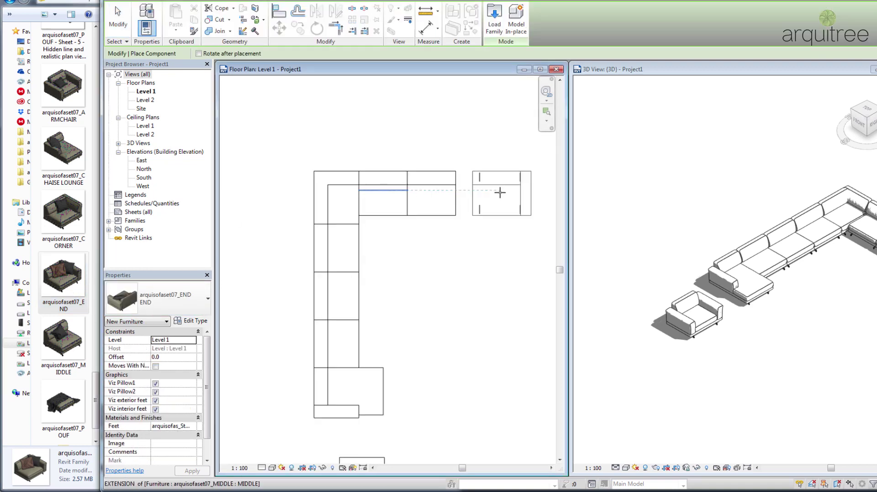
pyautogui.click(484, 192)
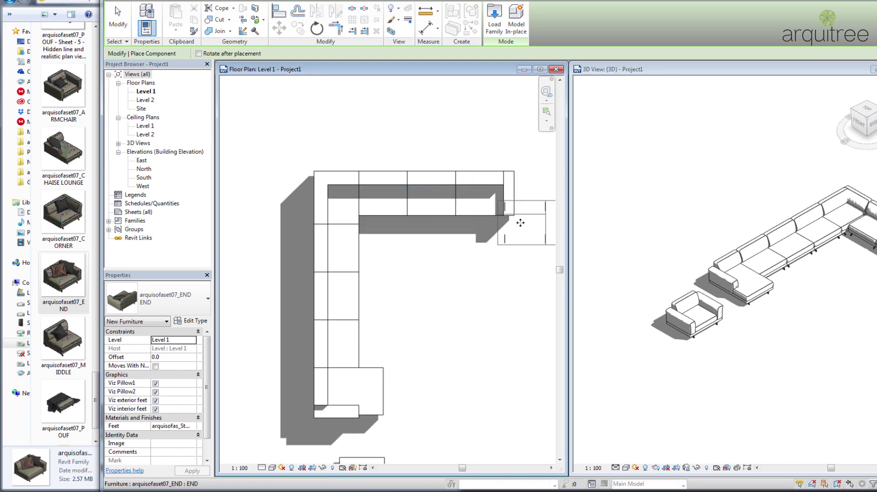
pyautogui.press('Escape')
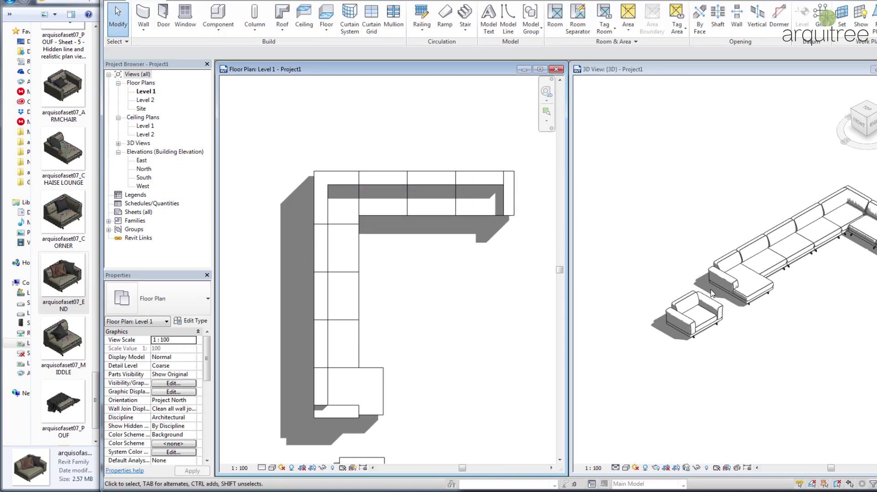
pyautogui.click(711, 293)
# Drag the POUF family into the 3D view and place it in front of the armchair.
pyautogui.scroll(-3, 646, 307)
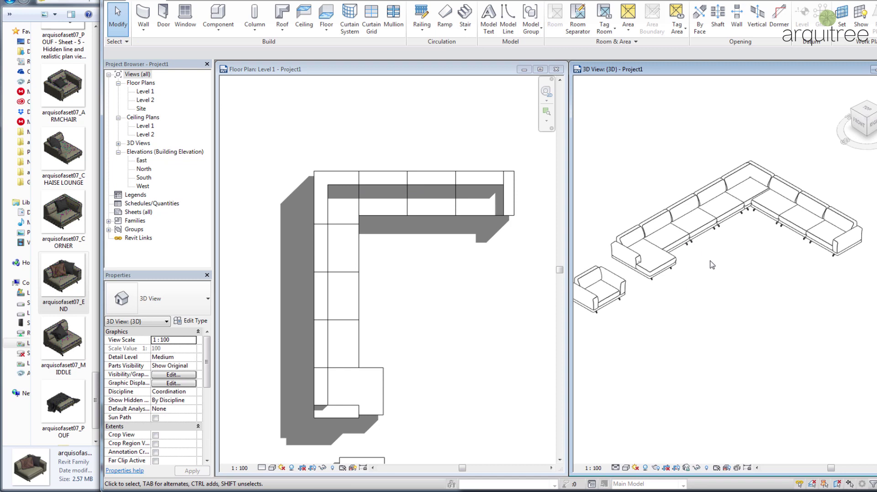
pyautogui.moveTo(750, 280); pyautogui.dragTo(803, 312, button='middle')
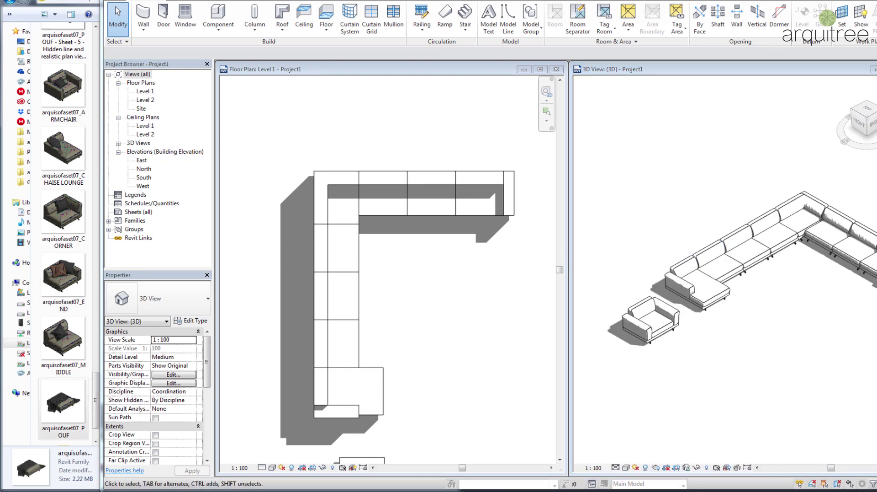
pyautogui.click(64, 347)
pyautogui.click(78, 417)
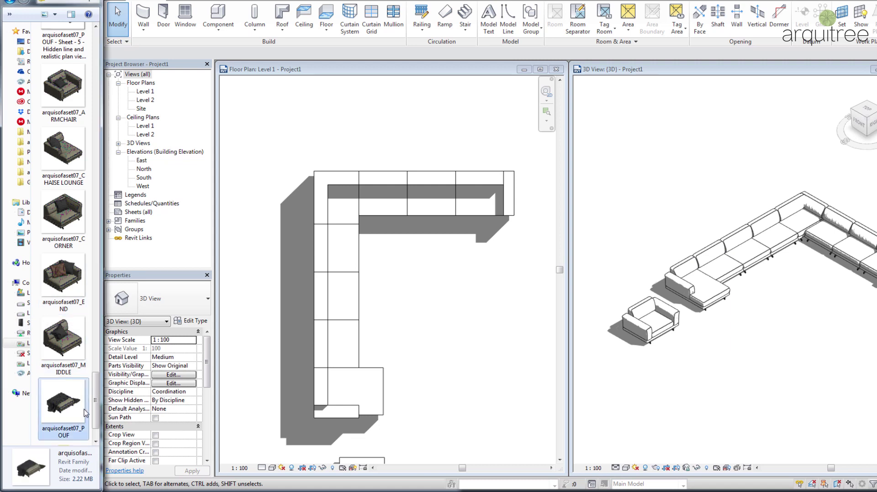
pyautogui.moveTo(72, 415); pyautogui.dragTo(750, 368)
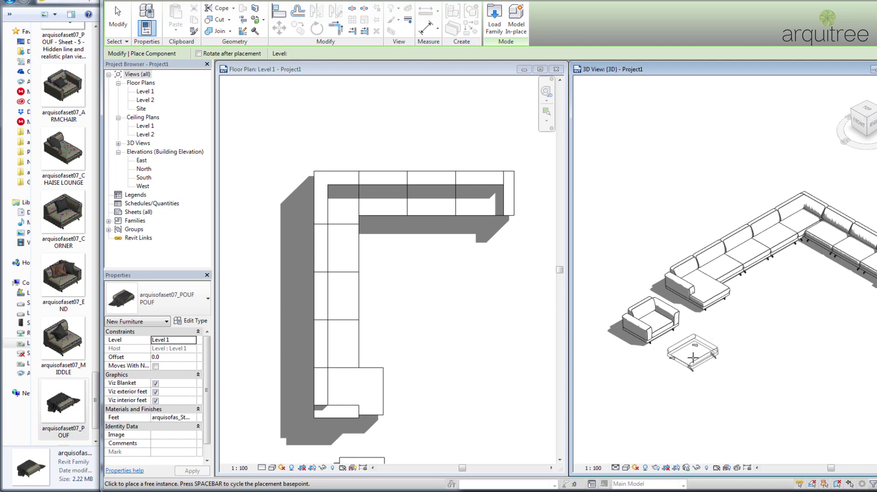
pyautogui.click(693, 357)
pyautogui.press('Escape')
pyautogui.press('Escape')
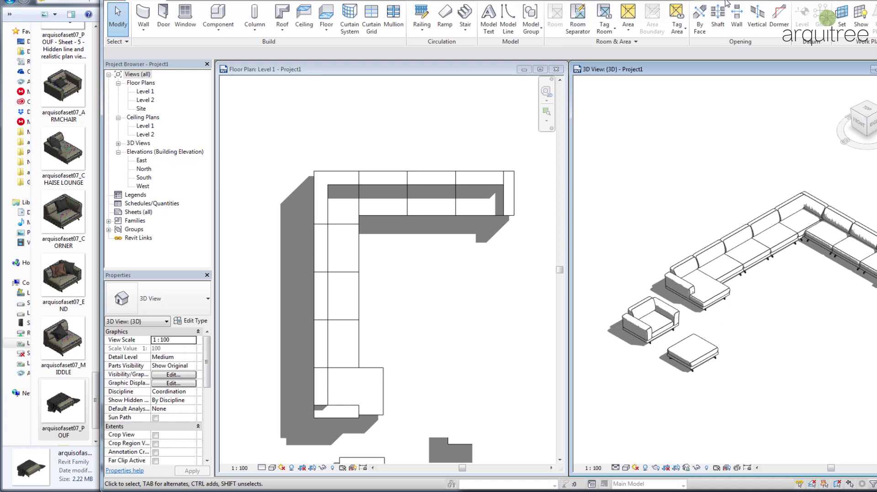
pyautogui.click(863, 5)
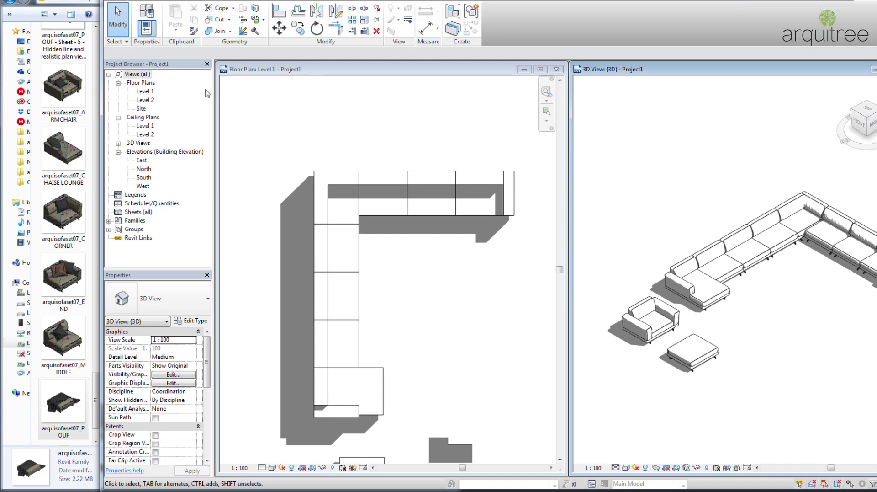
# Use Match Type to copy the pouf's type onto a middle sofa module.
pyautogui.click(251, 152)
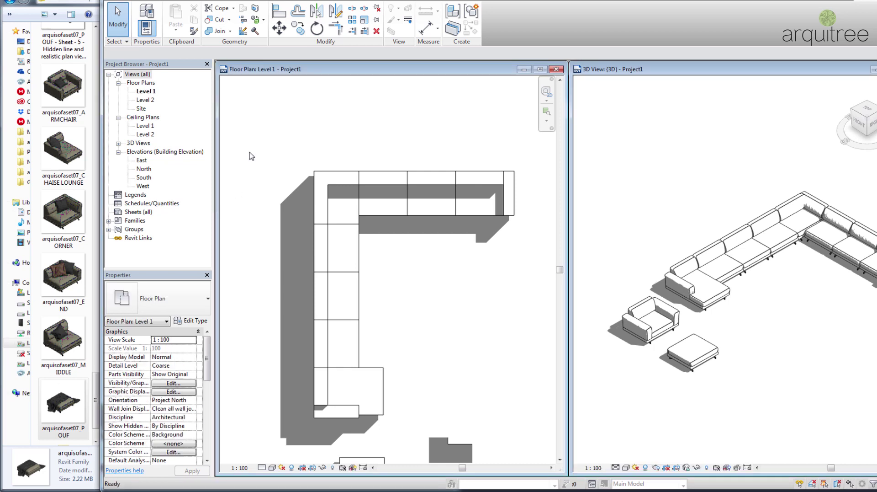
pyautogui.click(194, 32)
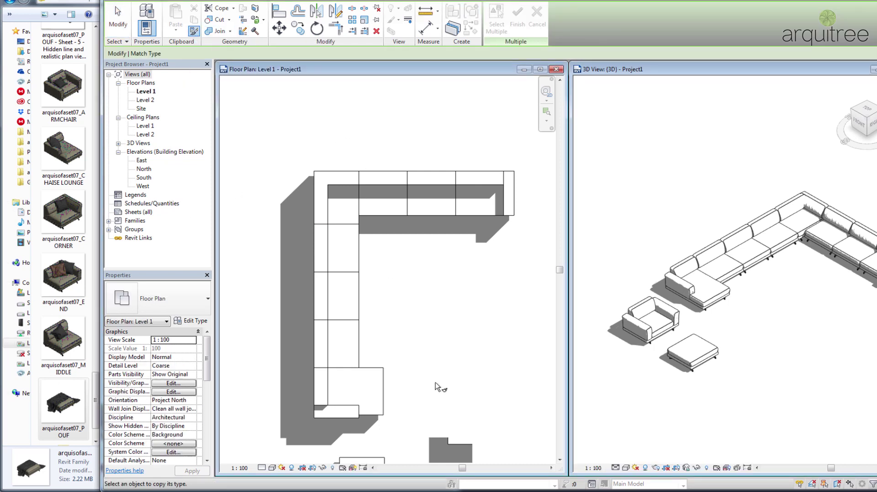
pyautogui.click(740, 355)
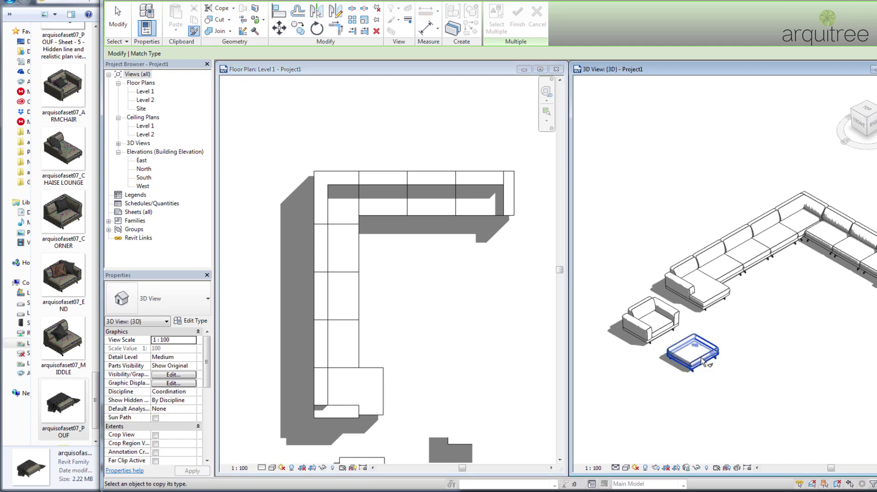
pyautogui.click(703, 361)
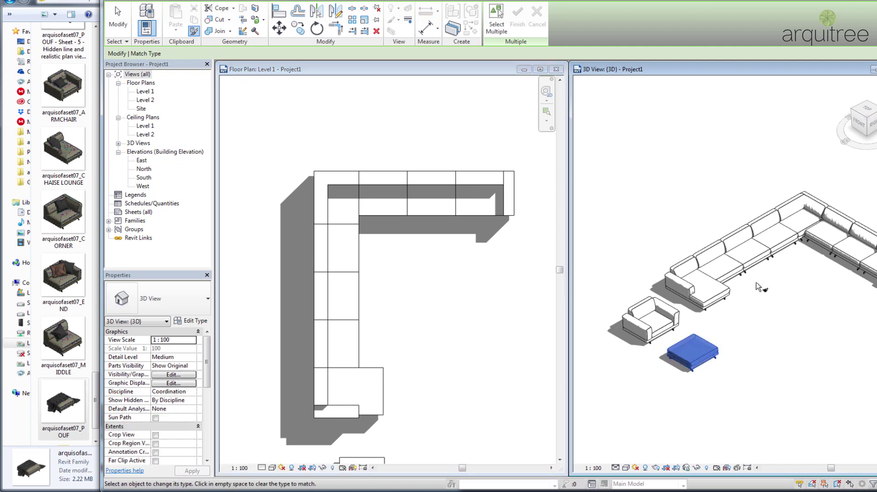
pyautogui.click(758, 260)
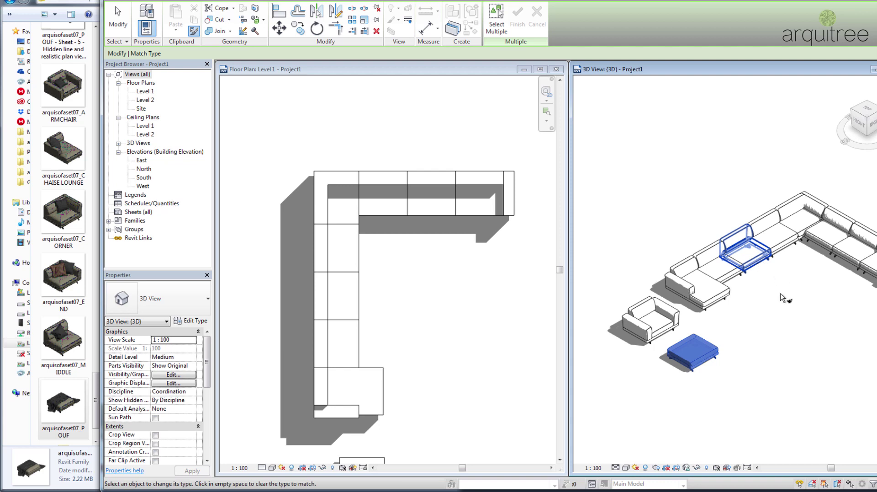
pyautogui.press('Escape')
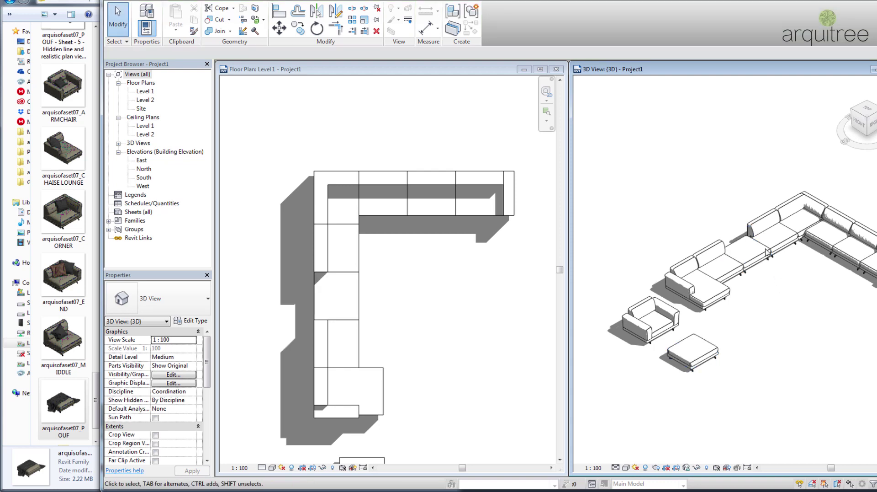
pyautogui.scroll(3, 768, 261)
pyautogui.scroll(3, 807, 321)
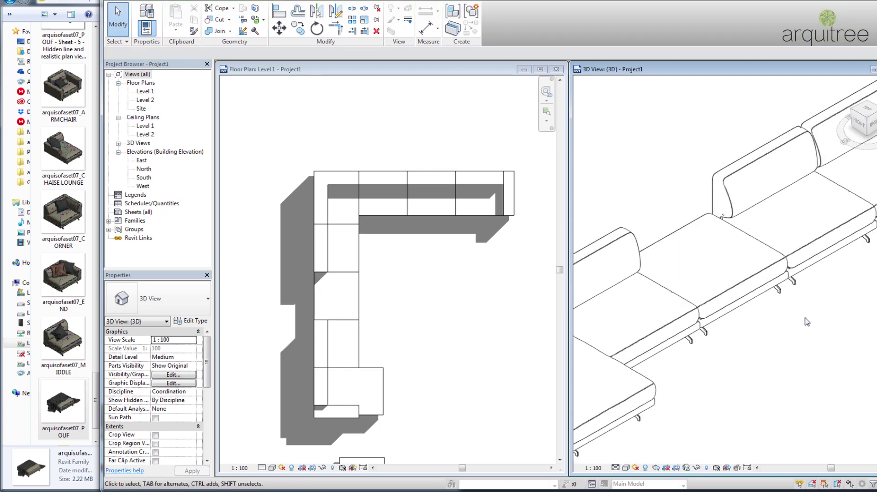
pyautogui.scroll(-3, 807, 321)
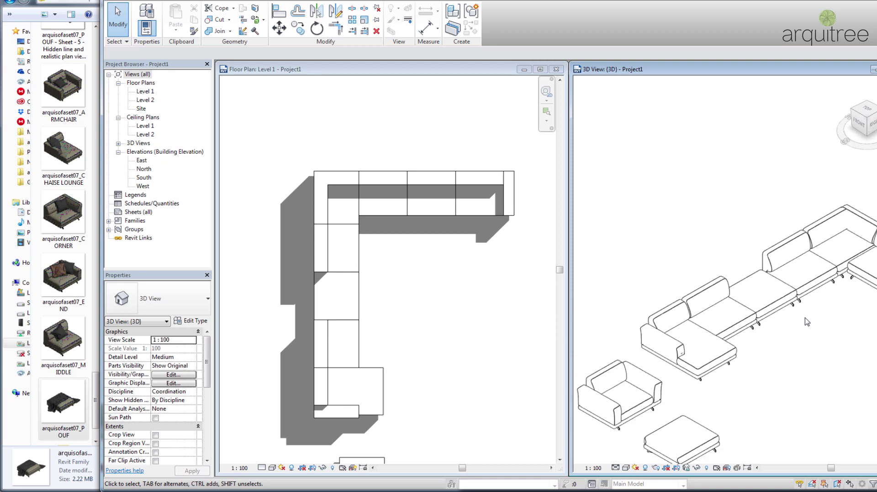
pyautogui.scroll(-2, 807, 322)
pyautogui.scroll(-2, 764, 296)
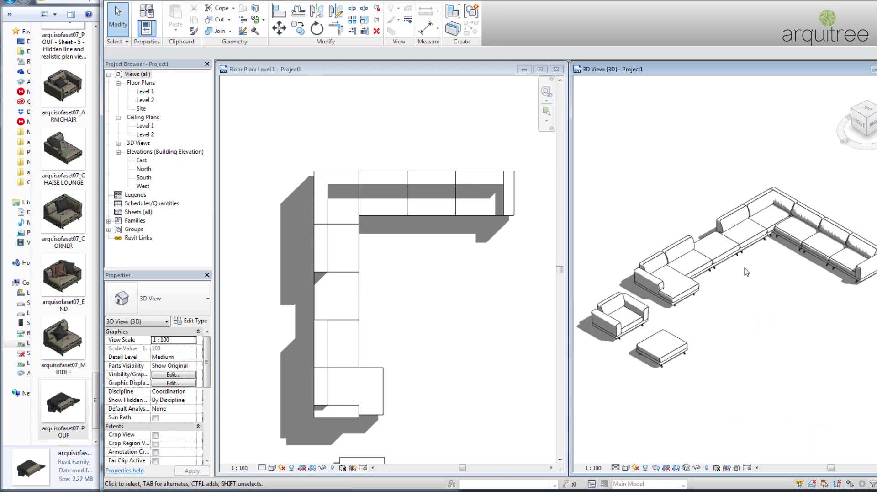
pyautogui.moveTo(747, 273); pyautogui.dragTo(778, 278, button='middle')
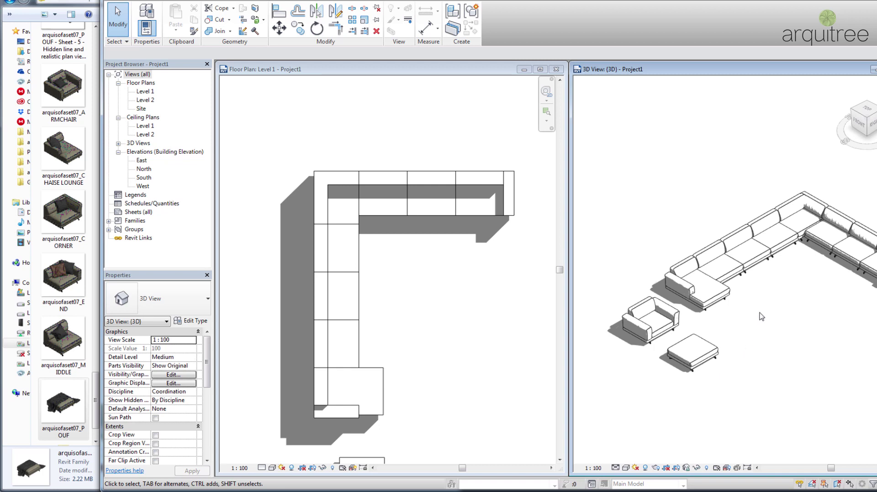
pyautogui.scroll(2, 762, 317)
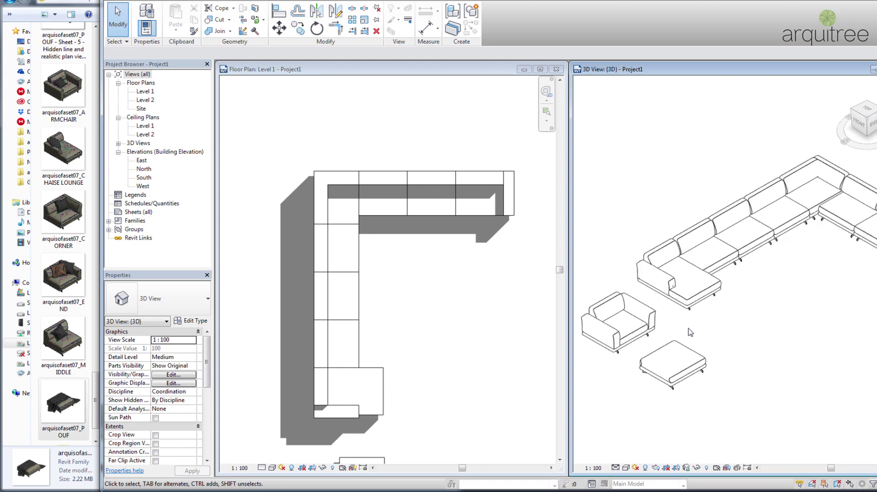
# Set Detail Level to Fine in both the 3D view and Level 1 floor plan.
pyautogui.click(616, 468)
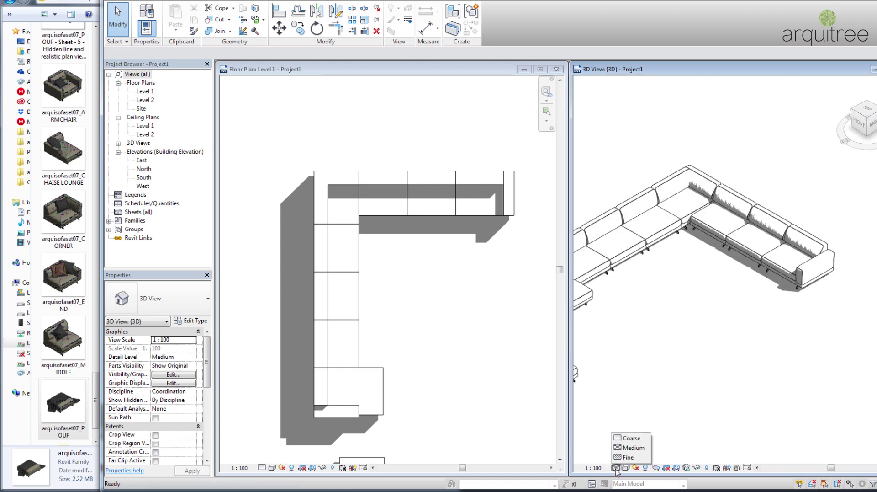
pyautogui.click(646, 467)
pyautogui.moveTo(673, 368); pyautogui.dragTo(754, 361, button='middle')
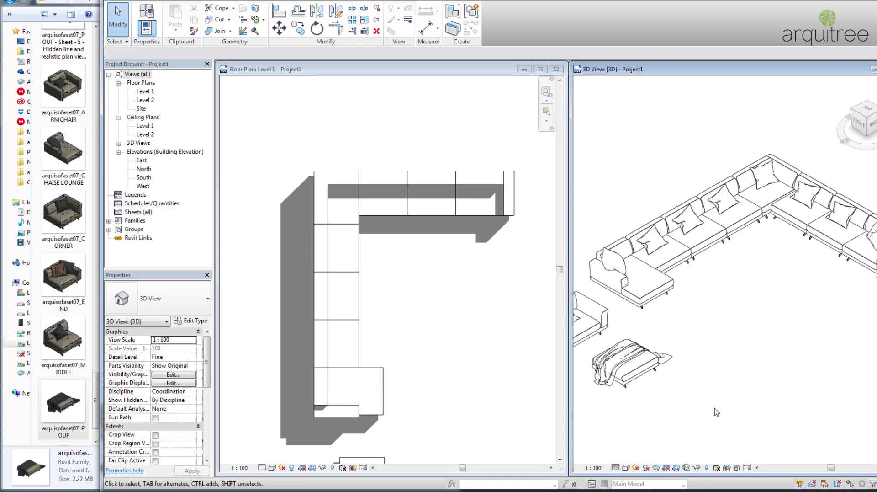
pyautogui.click(338, 287)
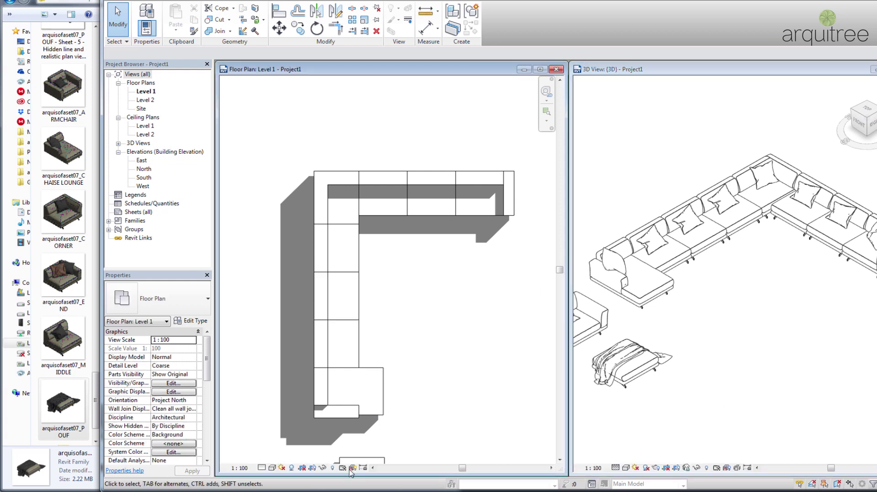
pyautogui.click(272, 468)
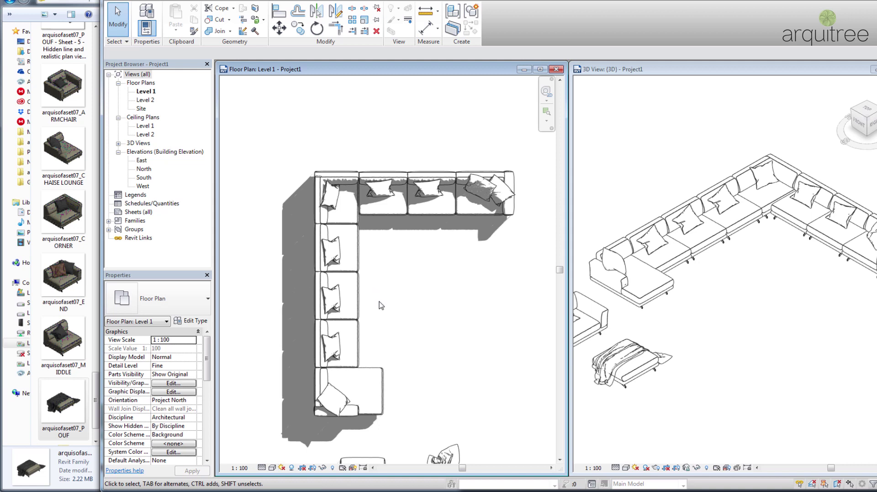
pyautogui.click(735, 278)
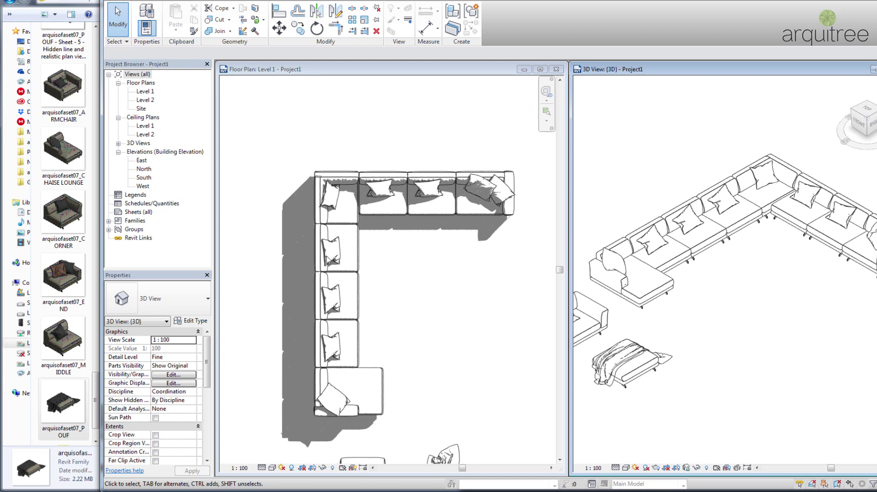
pyautogui.click(344, 257)
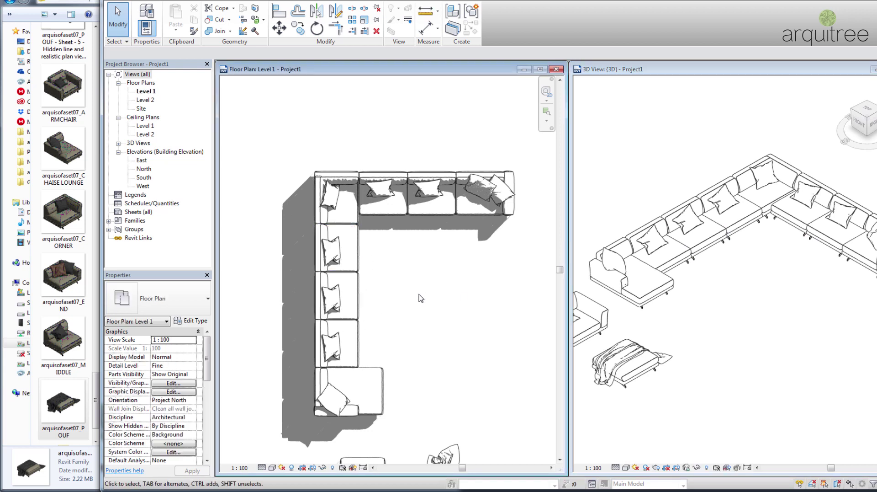
pyautogui.click(340, 301)
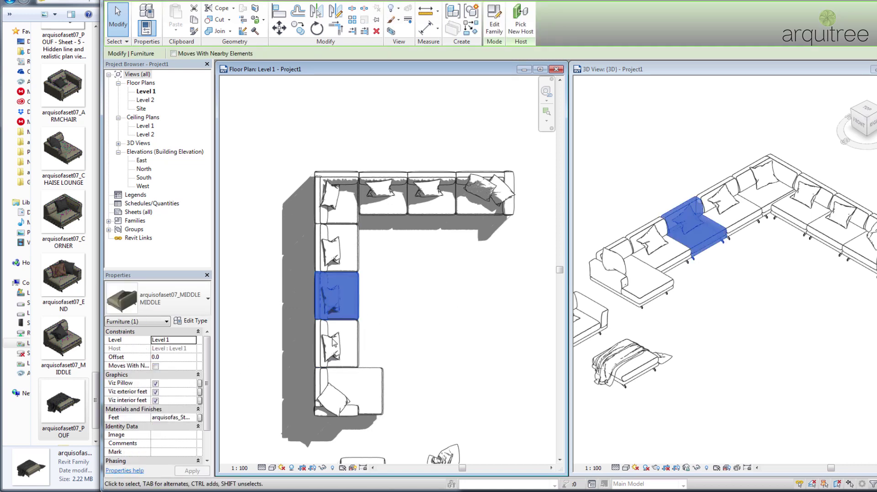
# Uncheck Viz Pillow on the selected middle module, then select the module below the corner.
pyautogui.click(155, 383)
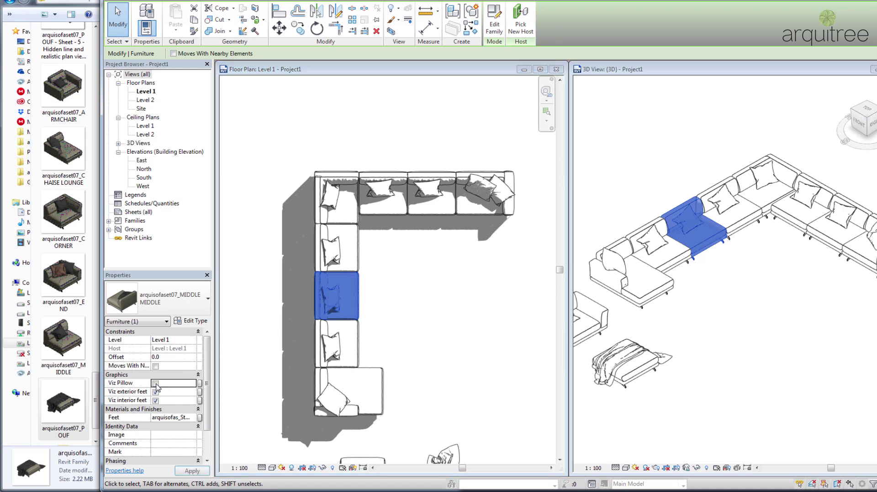
pyautogui.click(386, 263)
pyautogui.click(338, 247)
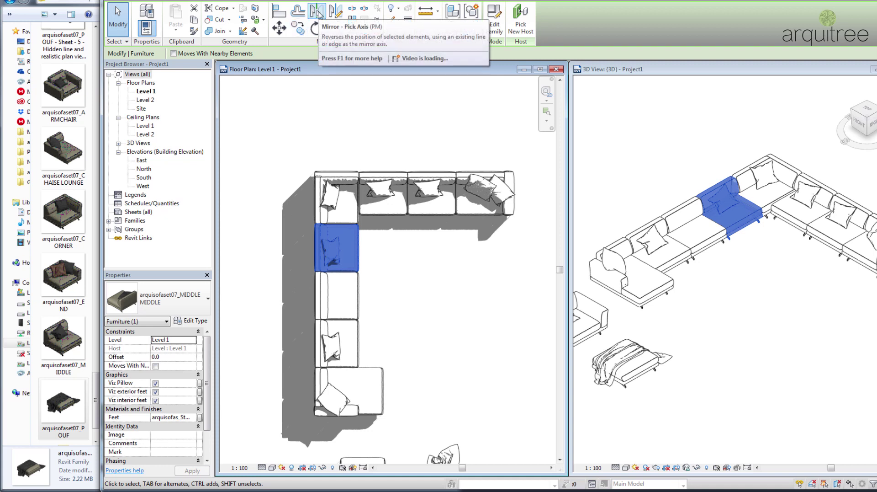
# Mirror the module beside the corner with Mirror - Pick Axis, Copy unchecked.
pyautogui.click(319, 13)
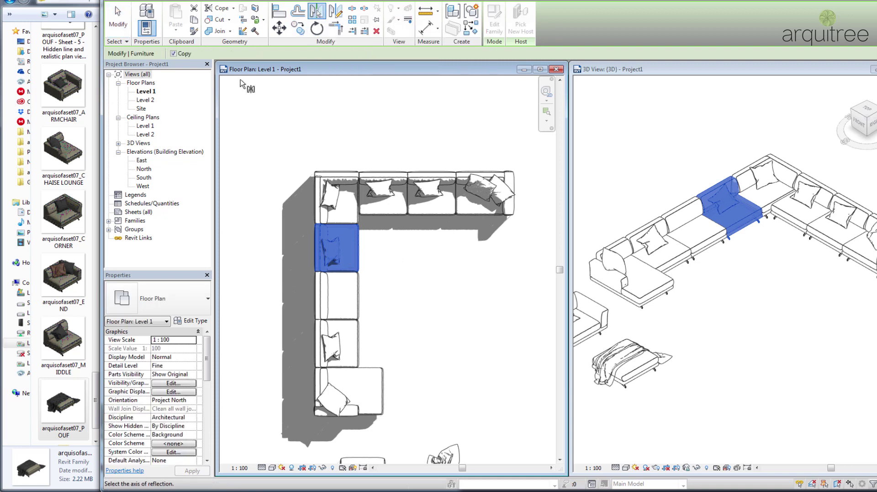
pyautogui.click(174, 53)
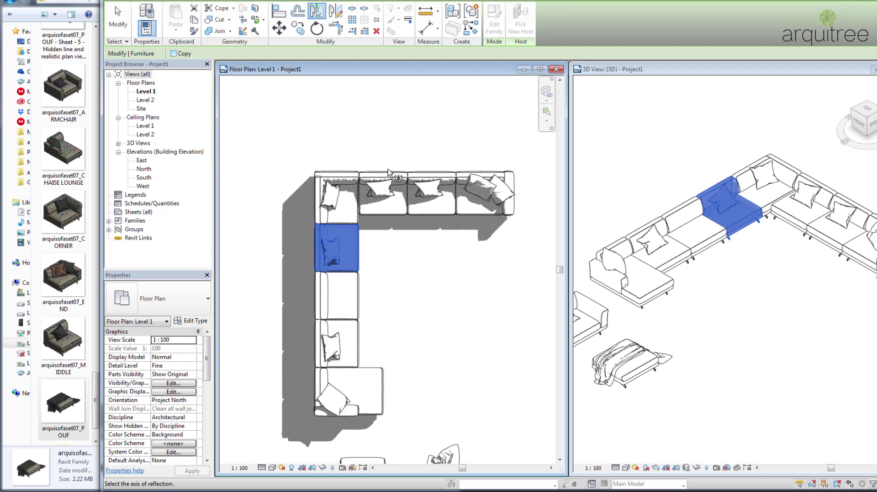
pyautogui.click(347, 253)
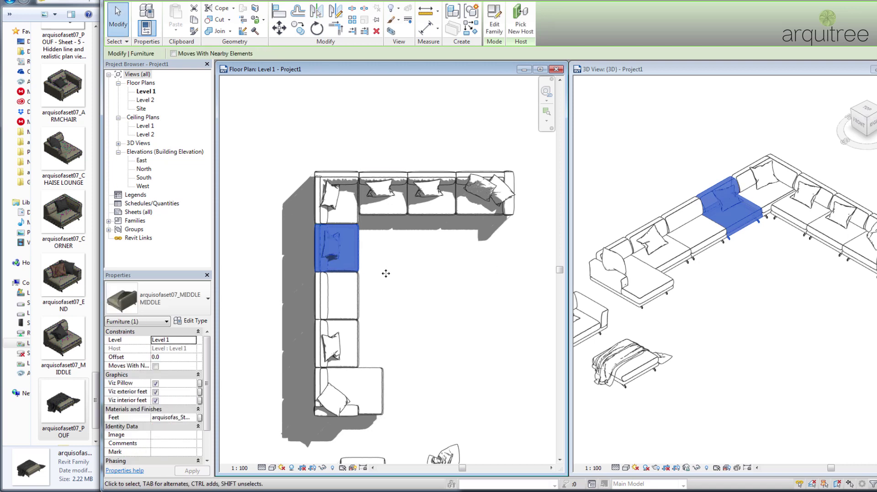
pyautogui.press('Escape')
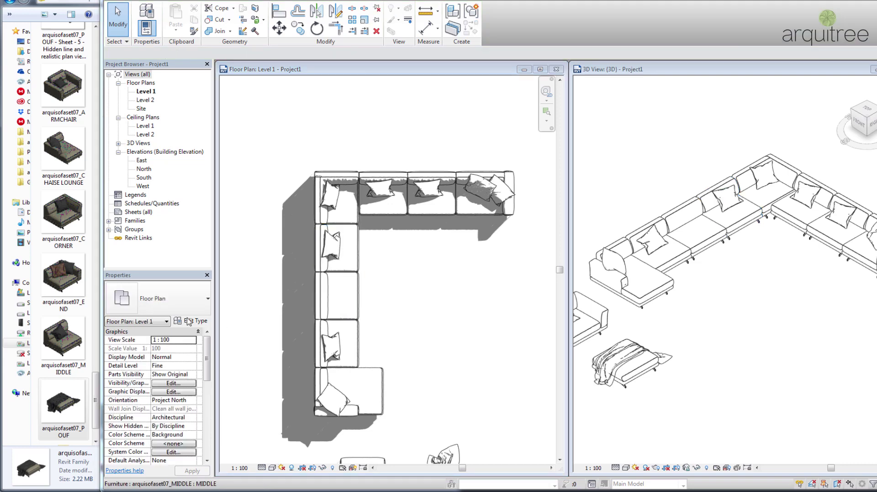
# Turn off the second top-row module's pillow and both pillows on the END module.
pyautogui.click(392, 215)
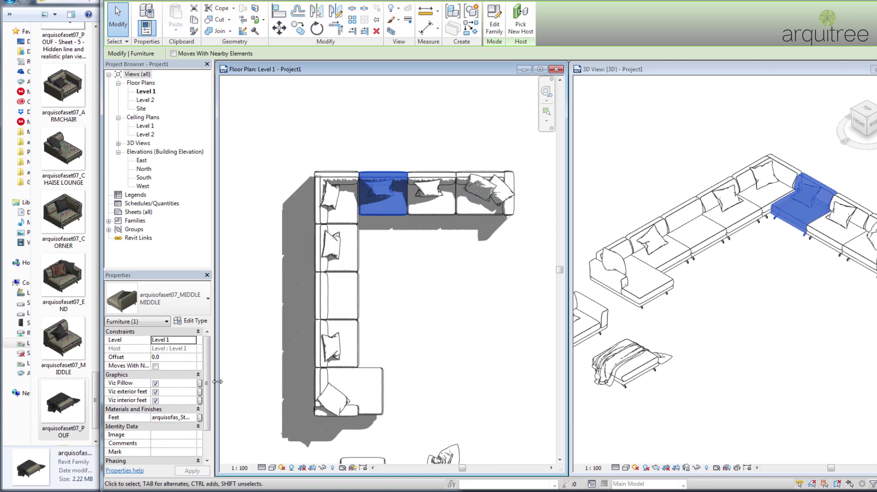
pyautogui.click(155, 383)
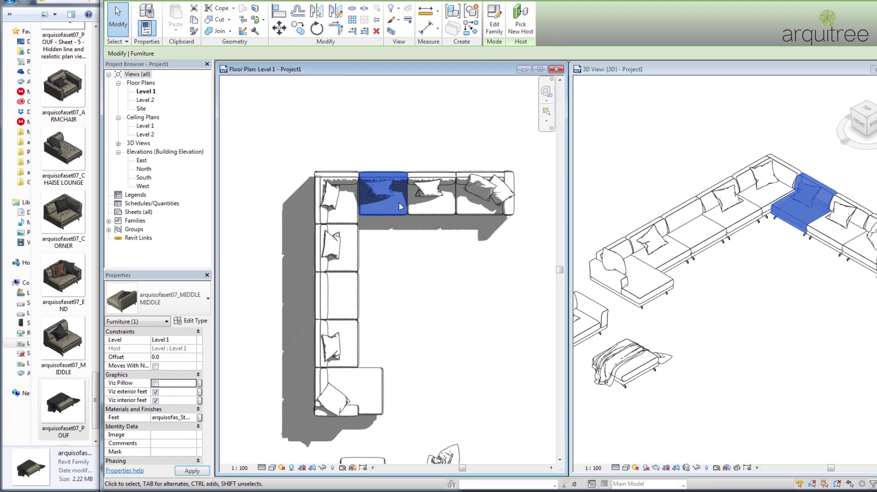
pyautogui.click(402, 235)
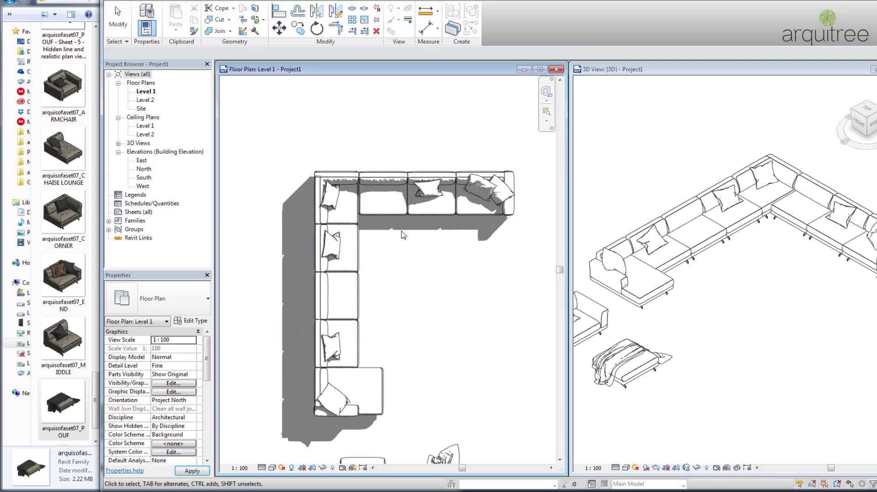
pyautogui.click(483, 202)
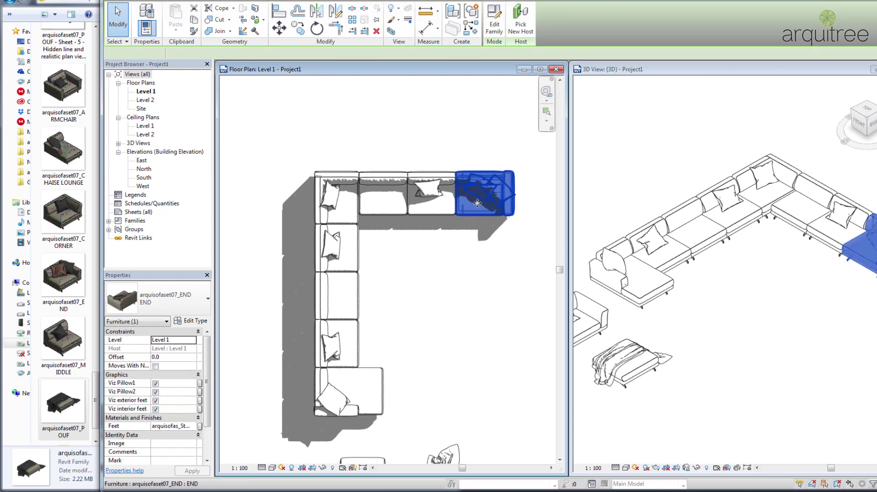
pyautogui.click(156, 392)
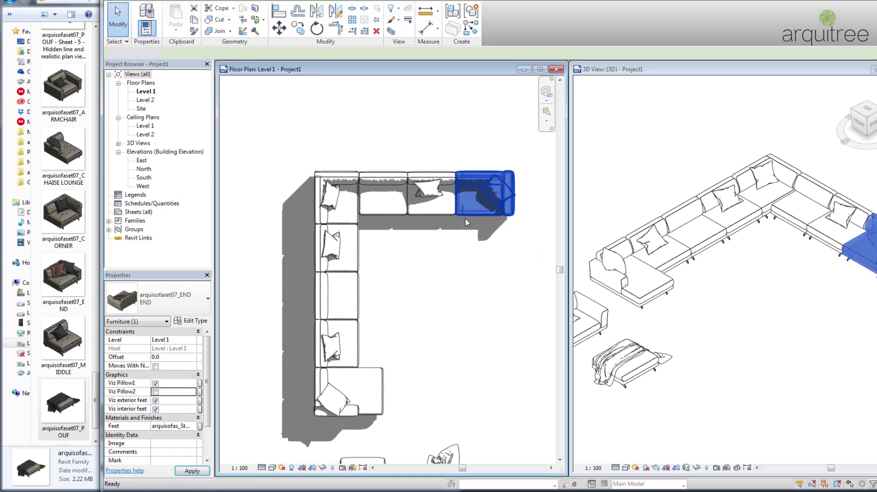
pyautogui.click(464, 218)
pyautogui.click(484, 196)
pyautogui.click(155, 383)
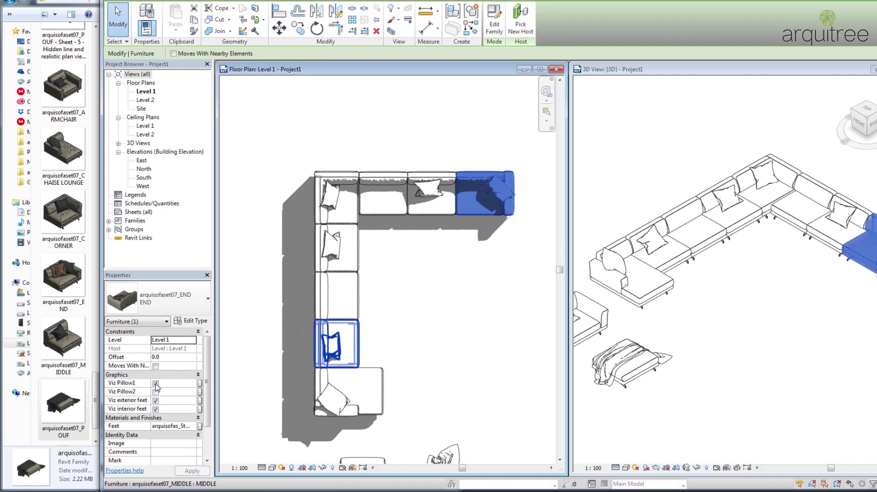
pyautogui.click(480, 226)
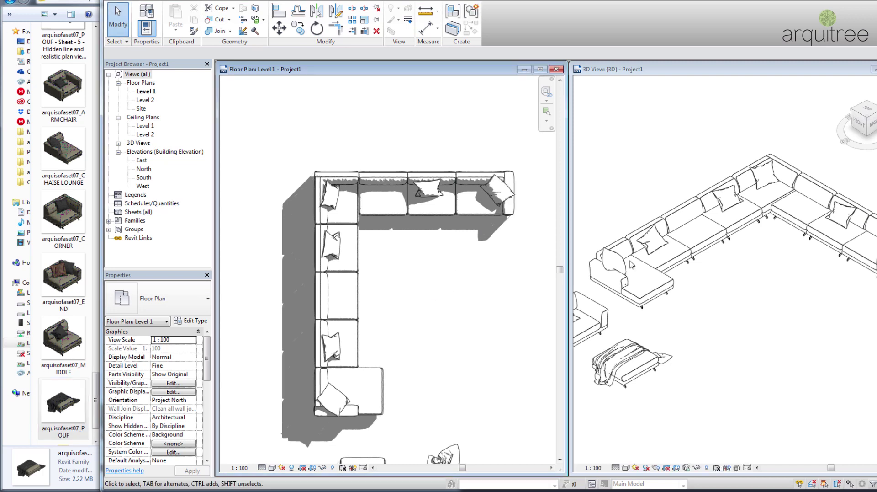
# Select the middle sofa module in 3D and open its Type Properties with Edit Type.
pyautogui.click(739, 255)
pyautogui.scroll(1, 690, 266)
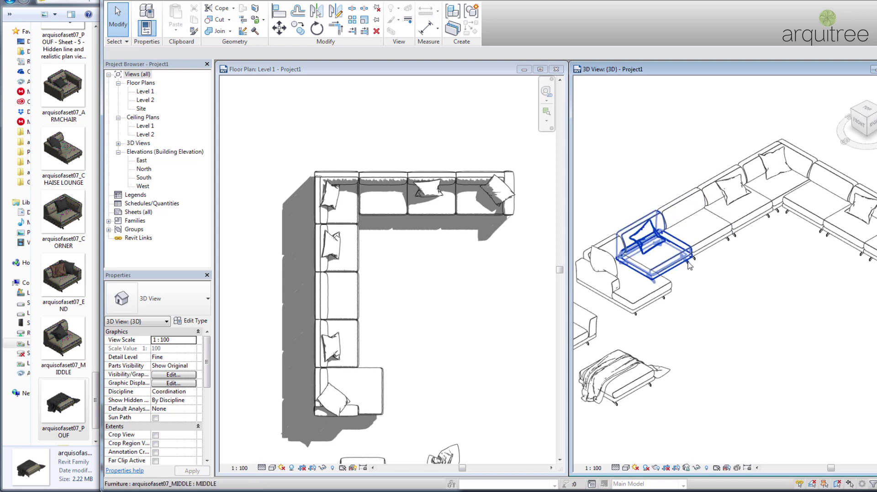
pyautogui.moveTo(690, 266); pyautogui.dragTo(730, 305, button='middle')
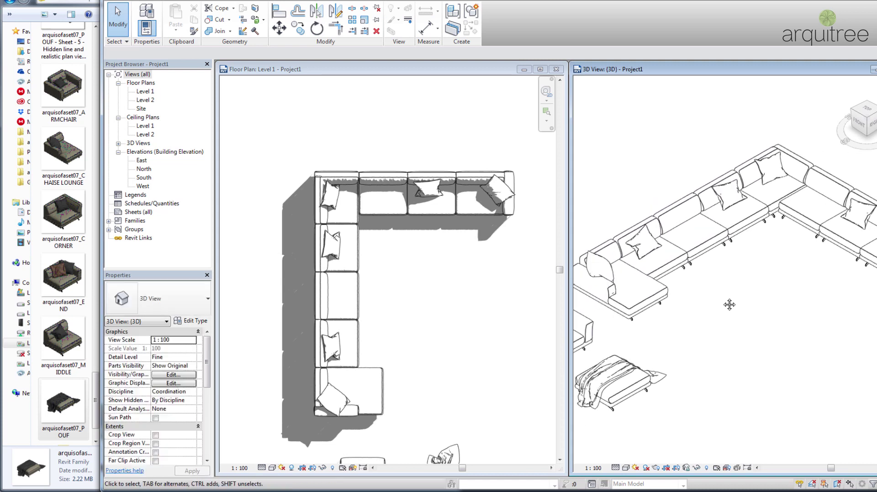
pyautogui.click(699, 245)
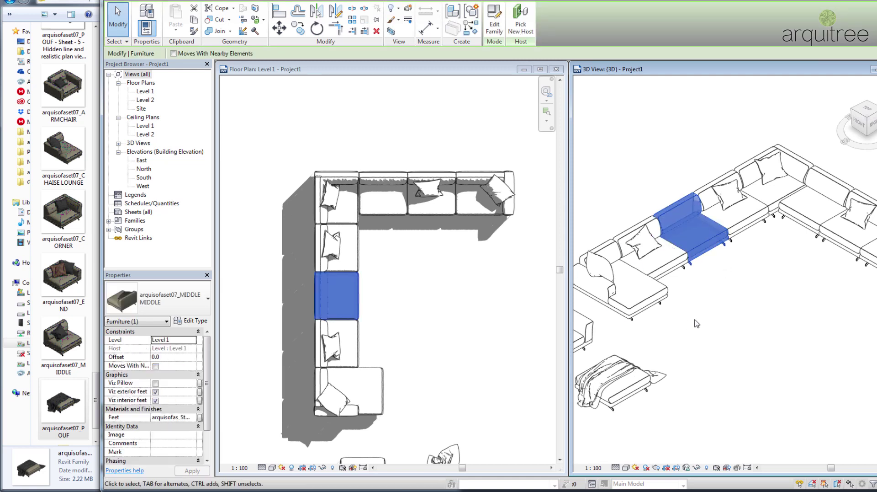
pyautogui.moveTo(739, 286); pyautogui.dragTo(746, 314, button='middle')
pyautogui.scroll(3, 731, 302)
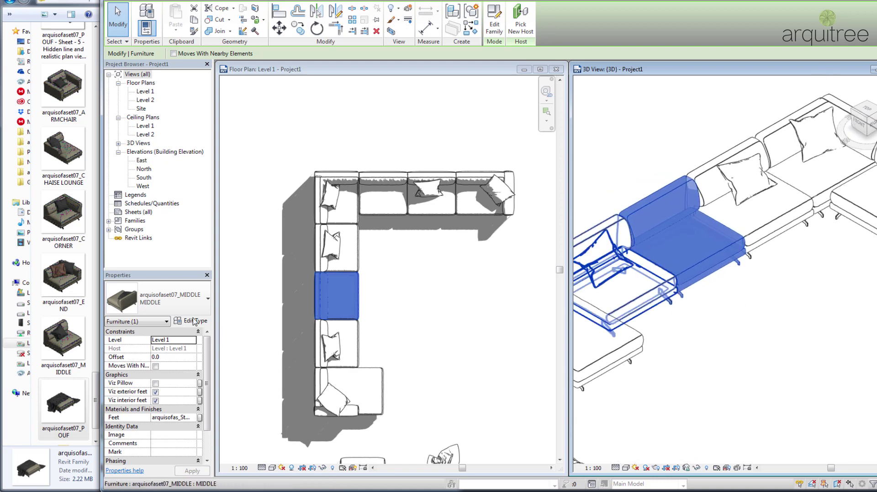
pyautogui.click(194, 321)
pyautogui.moveTo(124, 98); pyautogui.dragTo(329, 123)
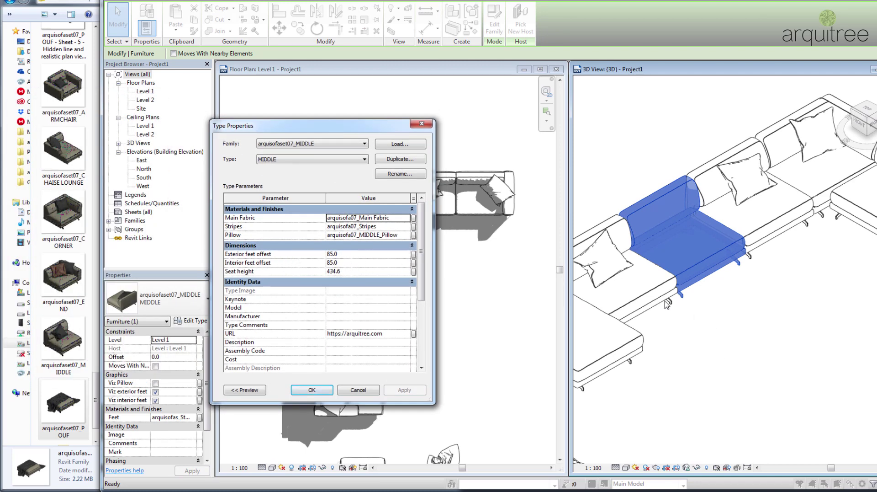
# Set the MIDDLE type's Seat height to 500 and confirm with OK.
pyautogui.click(357, 273)
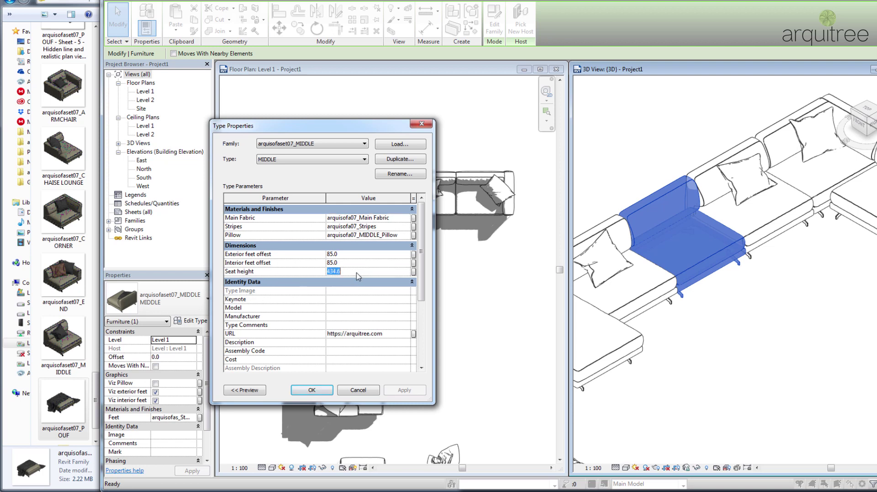
pyautogui.write('500.0')
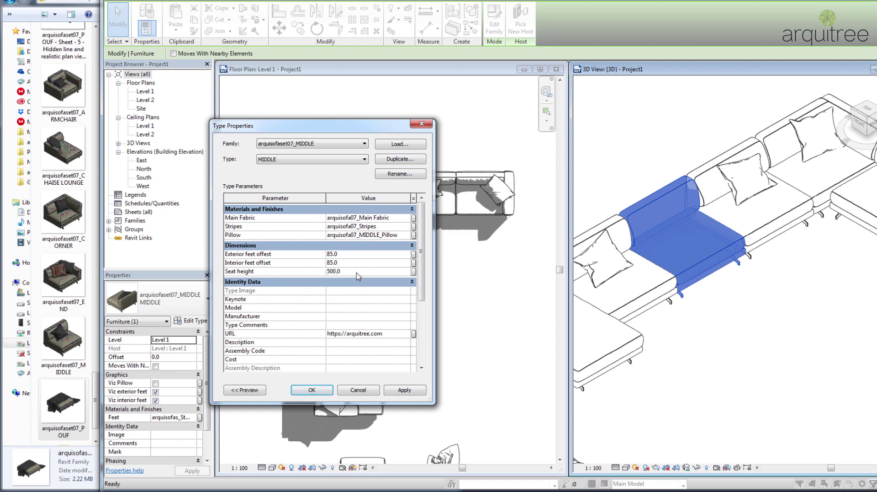
pyautogui.click(322, 392)
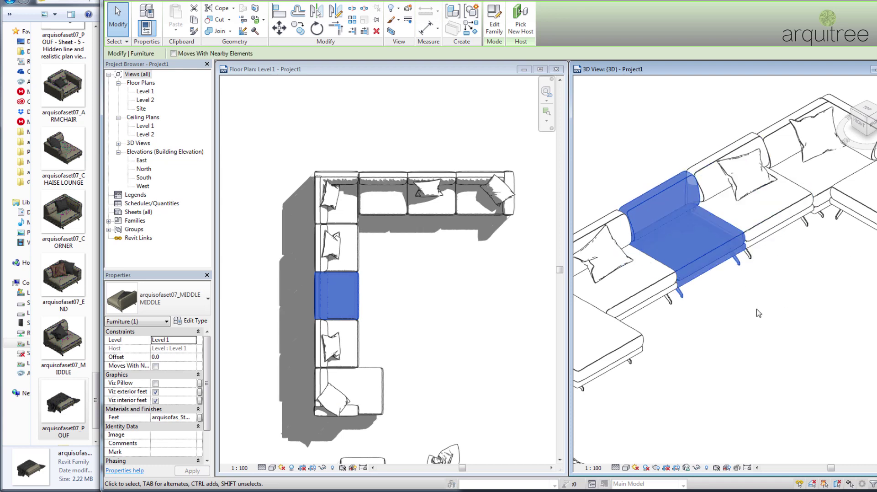
pyautogui.moveTo(758, 313); pyautogui.dragTo(827, 286, button='middle')
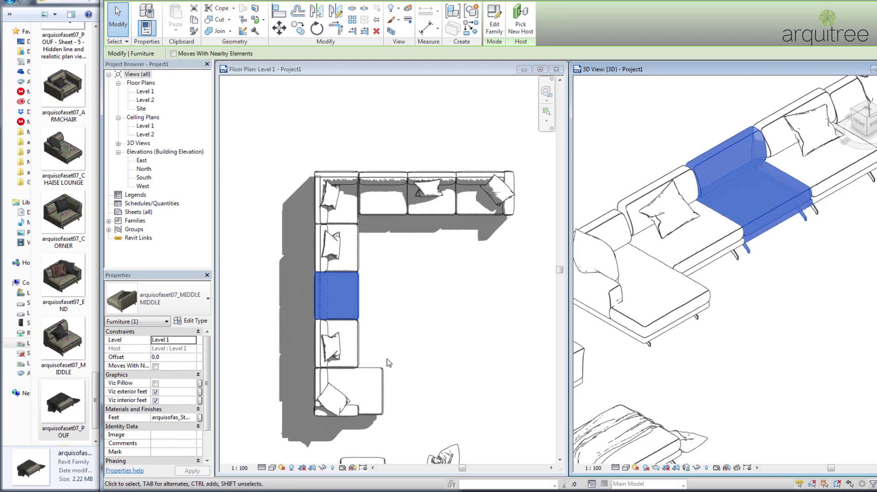
# Reopen the type properties and change Seat height to 600, applying and confirming.
pyautogui.click(201, 322)
pyautogui.click(370, 273)
pyautogui.write('600')
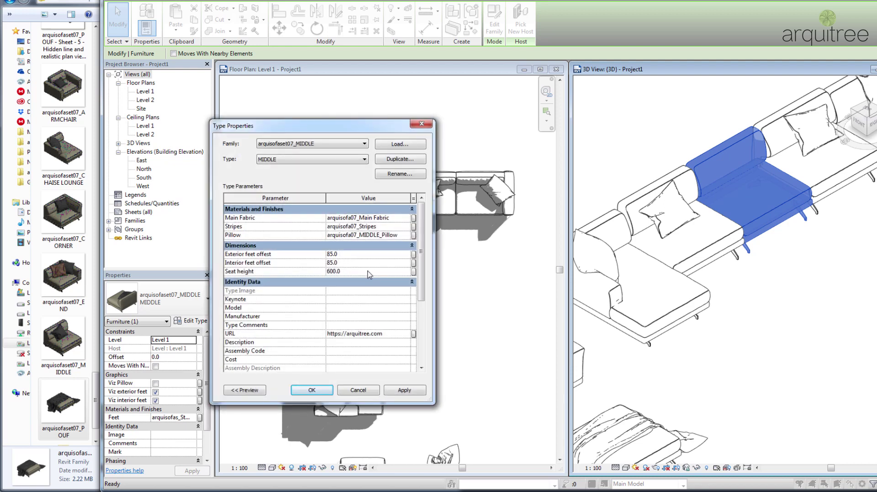
pyautogui.click(404, 389)
pyautogui.click(312, 390)
pyautogui.click(798, 286)
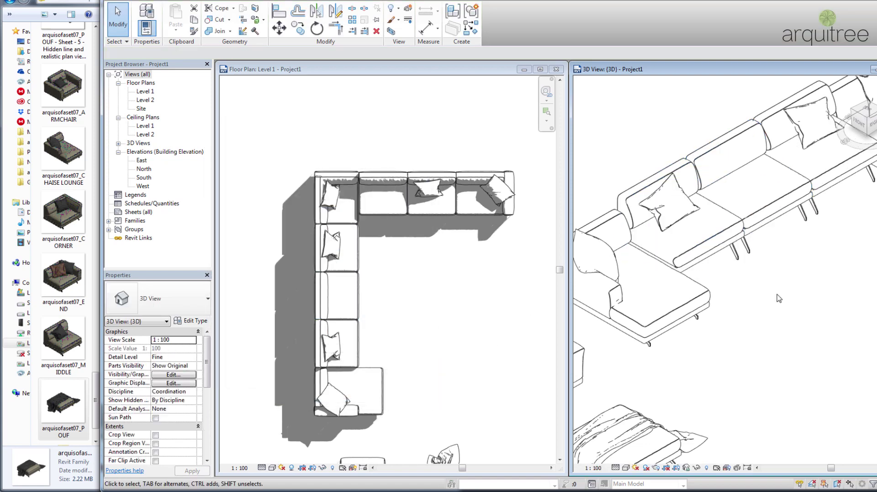
pyautogui.click(768, 215)
pyautogui.keyDown('shift'); pyautogui.moveTo(774, 278); pyautogui.dragTo(799, 287, button='middle'); pyautogui.keyUp('shift')
pyautogui.click(788, 298)
pyautogui.click(788, 297)
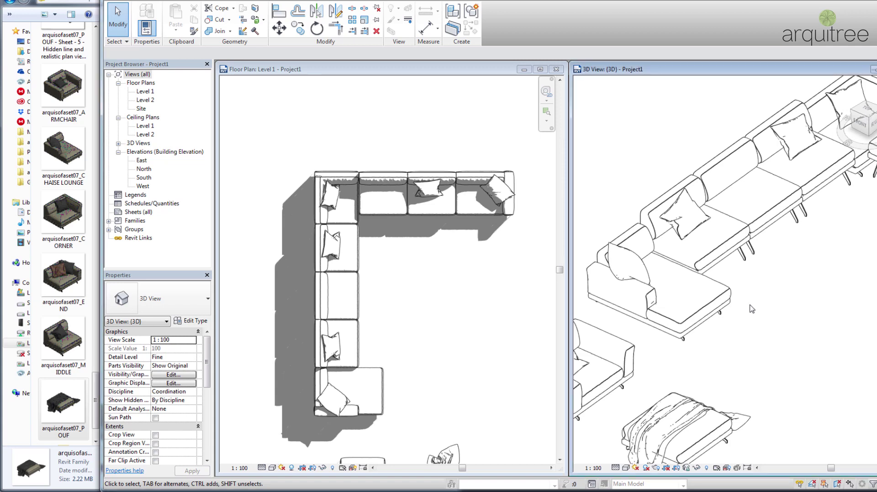
pyautogui.scroll(-3, 751, 309)
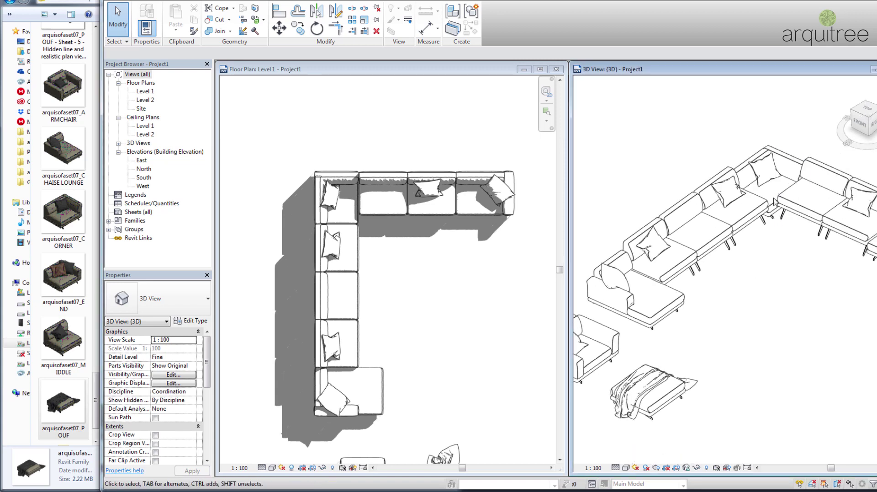
# Raise the CORNER module's seat height to 600 in its type properties.
pyautogui.doubleClick(772, 203)
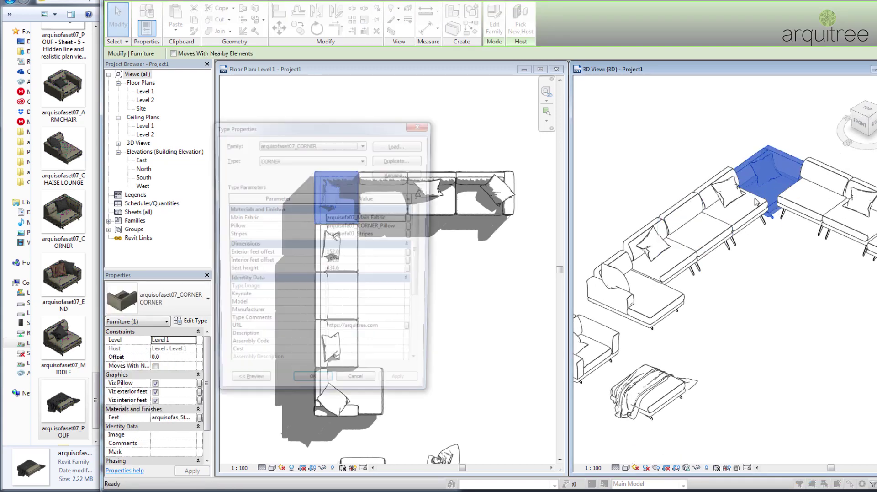
pyautogui.click(363, 271)
pyautogui.write('600.0')
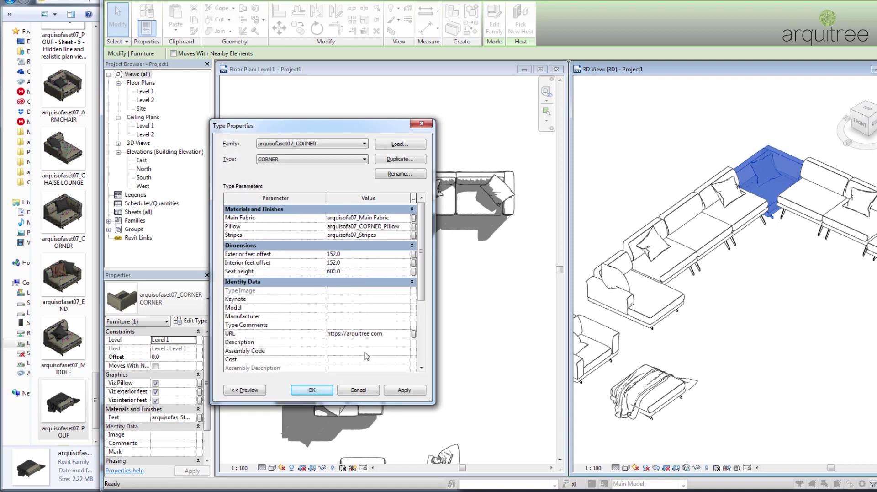
pyautogui.click(315, 389)
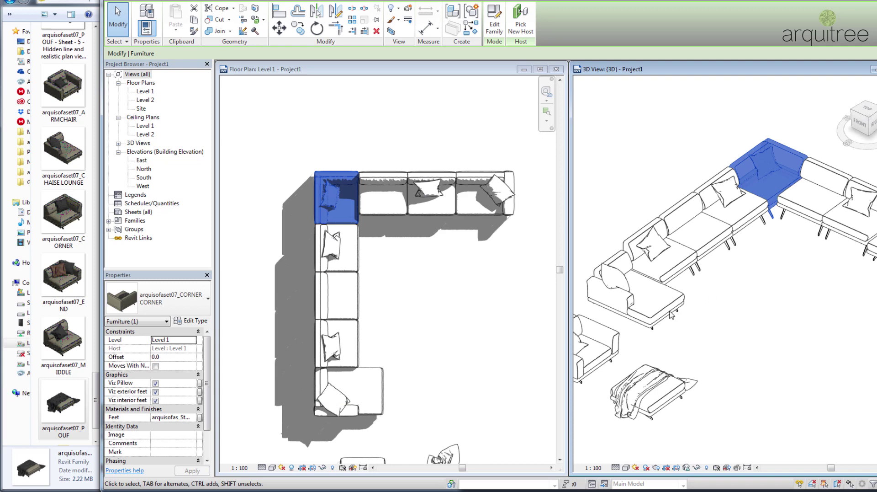
# Set the CHAISE LOUNGE module's seat height to 600.
pyautogui.click(671, 315)
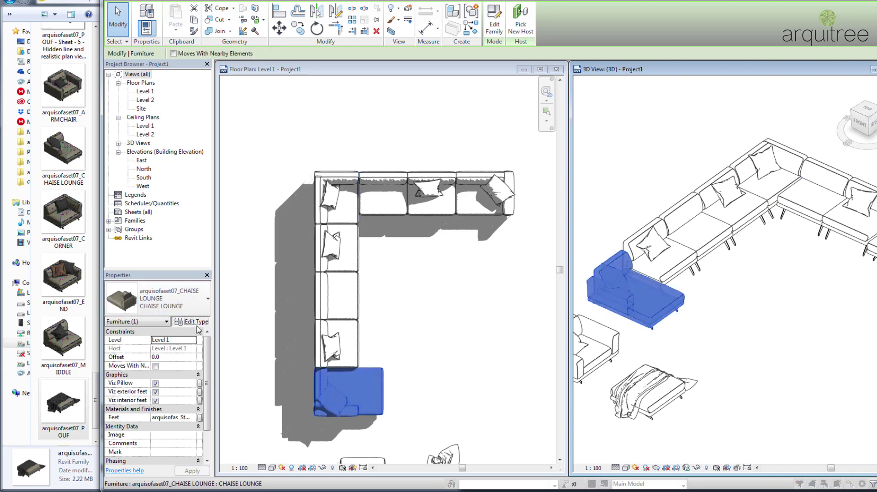
pyautogui.click(196, 321)
pyautogui.click(357, 273)
pyautogui.write('600')
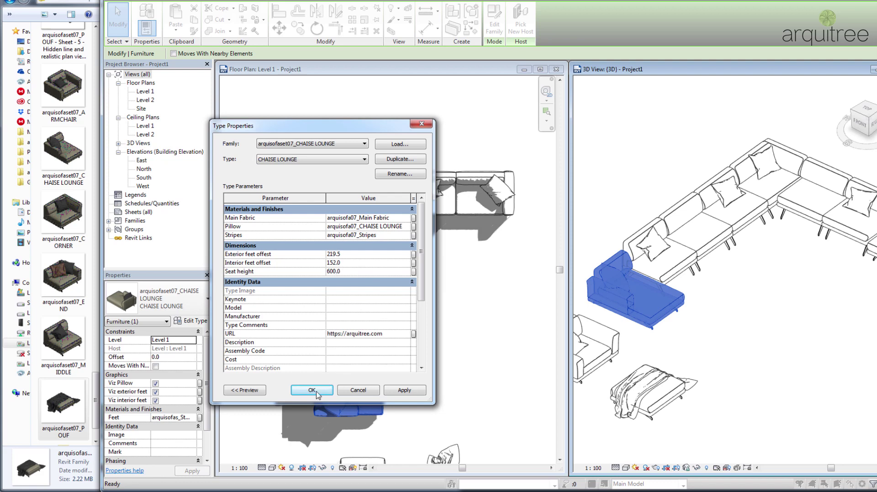
pyautogui.click(315, 392)
# Set the END module's seat height to 600, then clear the selection.
pyautogui.moveTo(795, 284); pyautogui.dragTo(727, 307, button='middle')
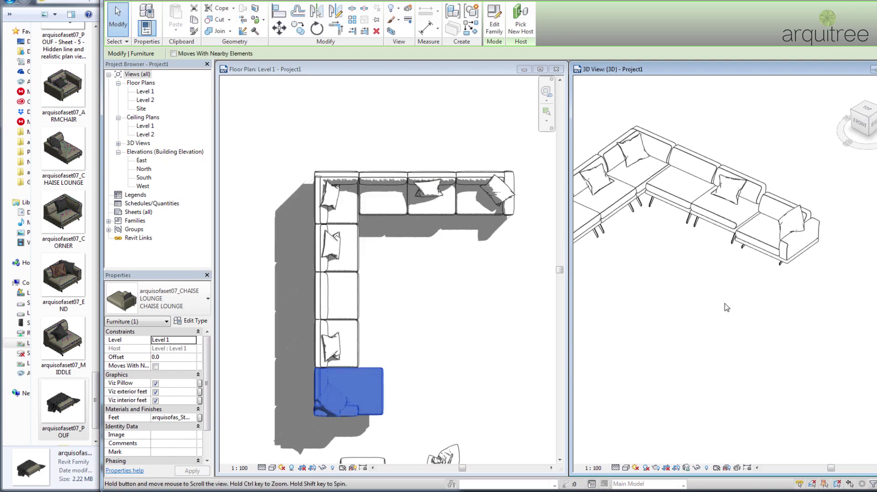
pyautogui.click(191, 323)
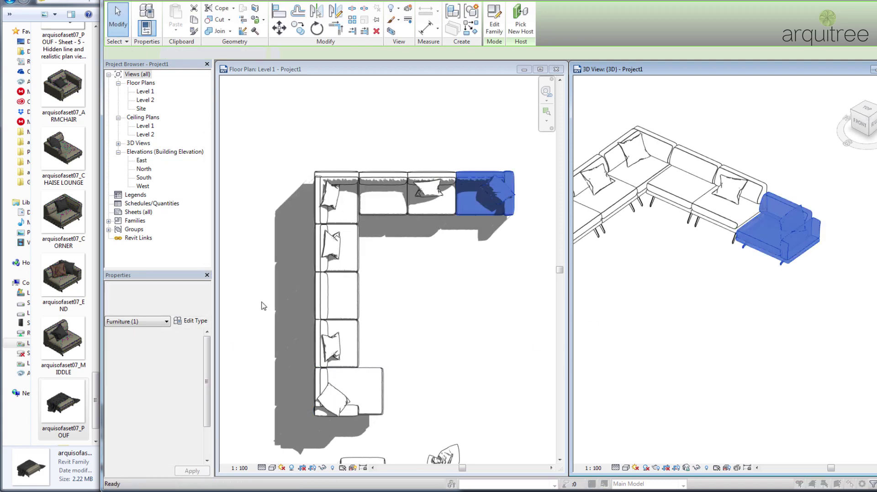
pyautogui.click(355, 282)
pyautogui.write('600.0')
pyautogui.click(311, 390)
pyautogui.moveTo(729, 311); pyautogui.dragTo(705, 318, button='middle')
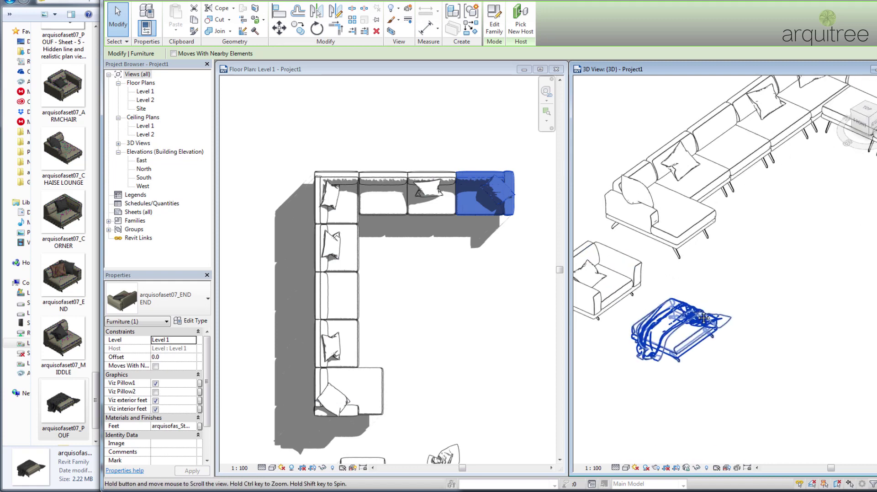
pyautogui.press('Escape')
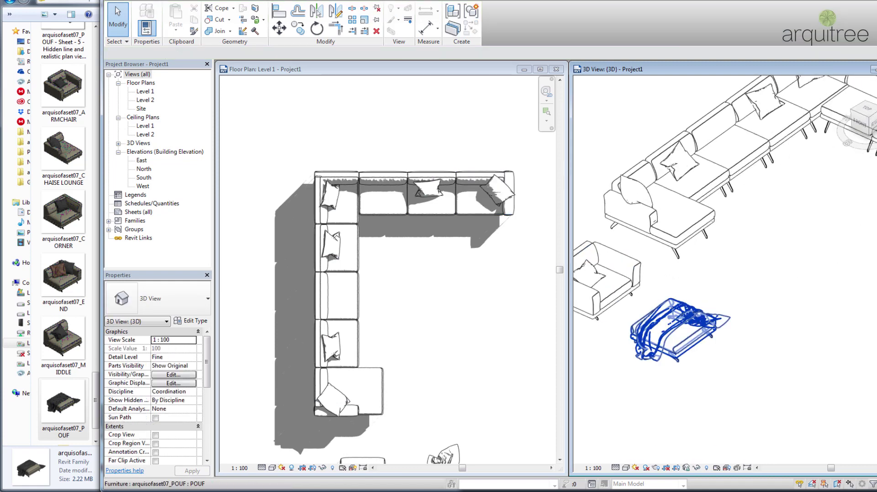
# Switch the 3D view to the Realistic visual style and zoom and pan across the sofa set.
pyautogui.click(629, 470)
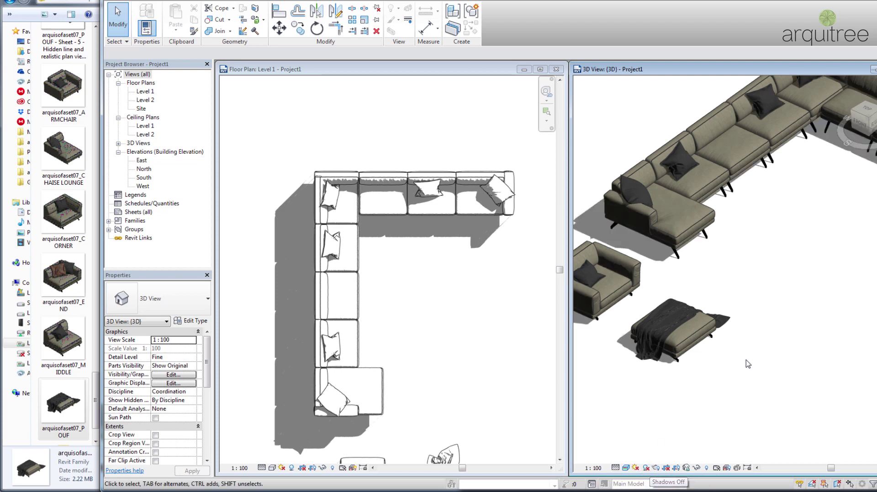
pyautogui.scroll(-1, 713, 333)
pyautogui.scroll(-1, 713, 334)
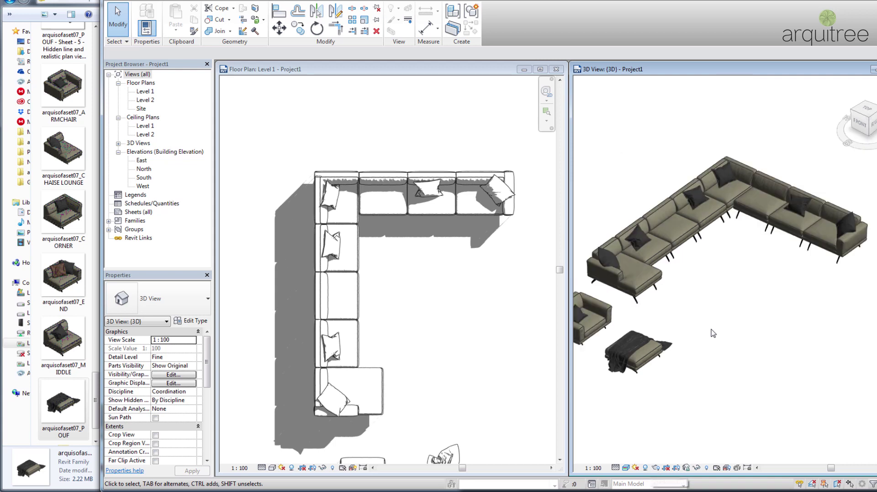
pyautogui.moveTo(716, 320); pyautogui.dragTo(744, 311, button='middle')
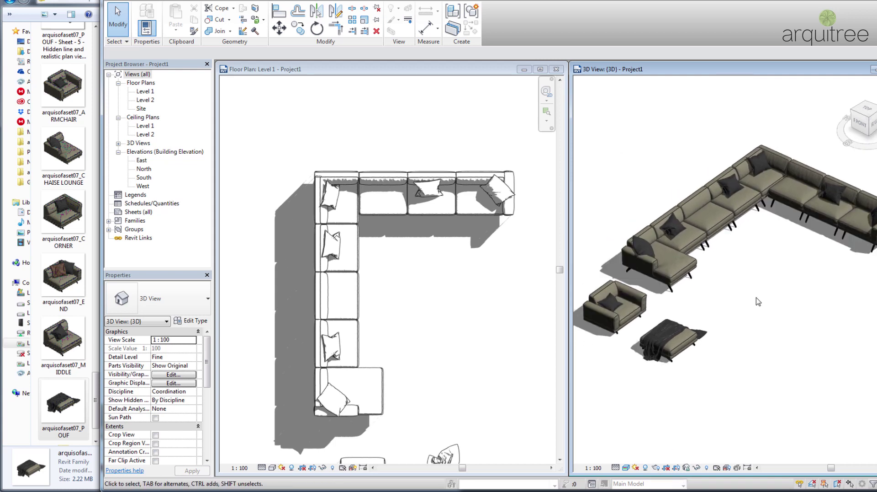
pyautogui.scroll(1, 671, 245)
pyautogui.scroll(2, 670, 246)
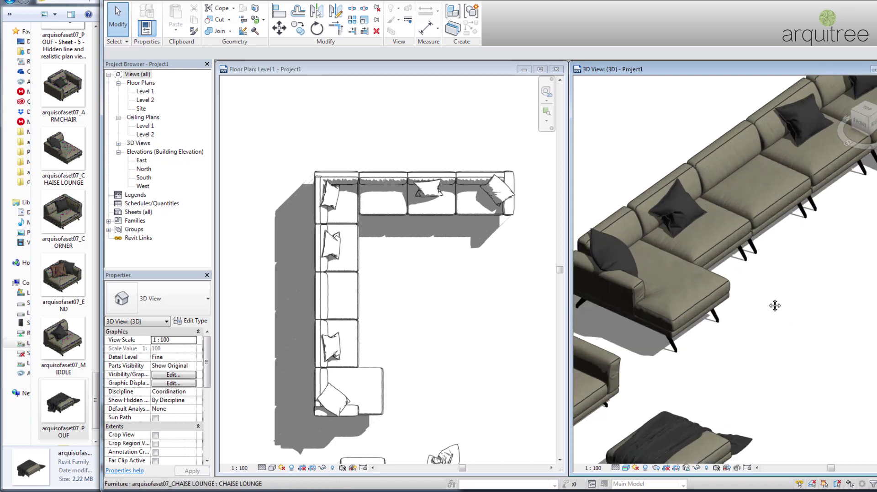
pyautogui.moveTo(771, 303); pyautogui.dragTo(813, 317, button='middle')
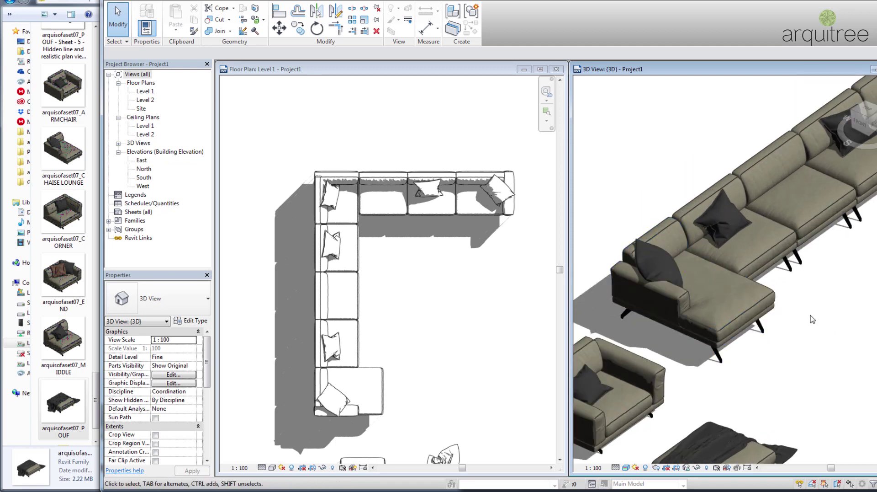
pyautogui.scroll(-3, 803, 347)
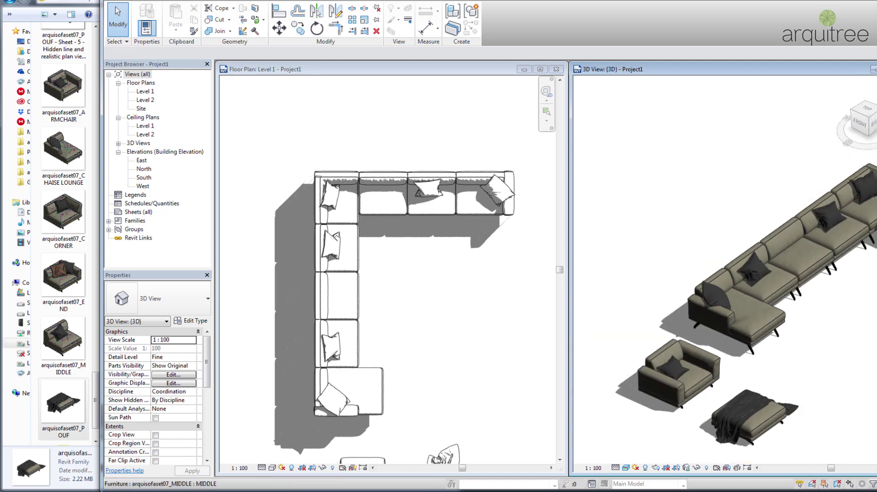
pyautogui.moveTo(784, 334); pyautogui.dragTo(725, 293, button='middle')
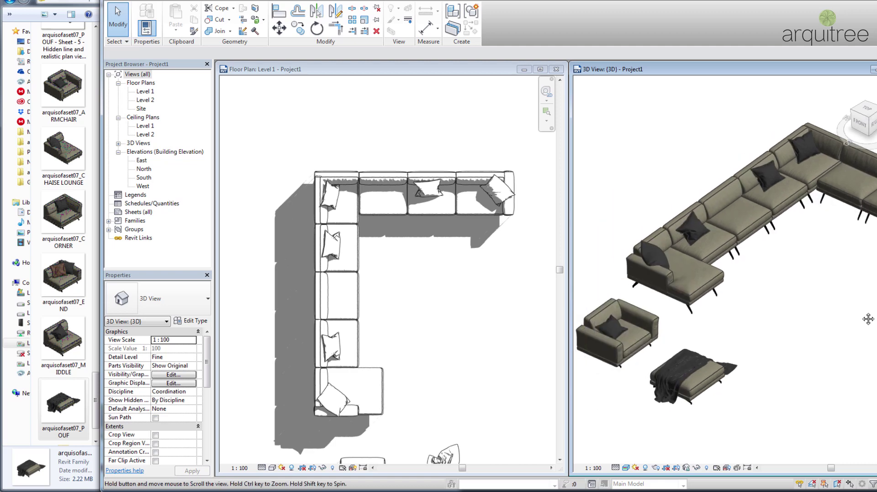
pyautogui.scroll(2, 692, 259)
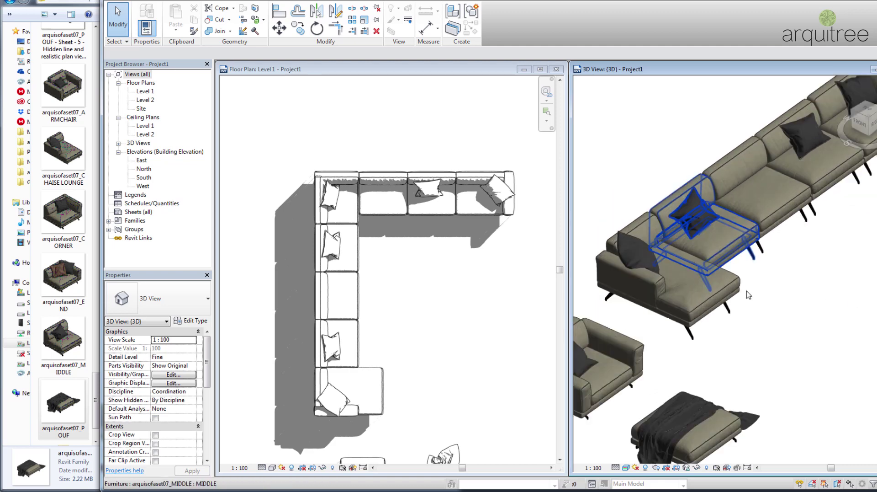
# Select the chaise lounge and open its arquisofa07_Main Fabric material from Edit Type.
pyautogui.click(701, 314)
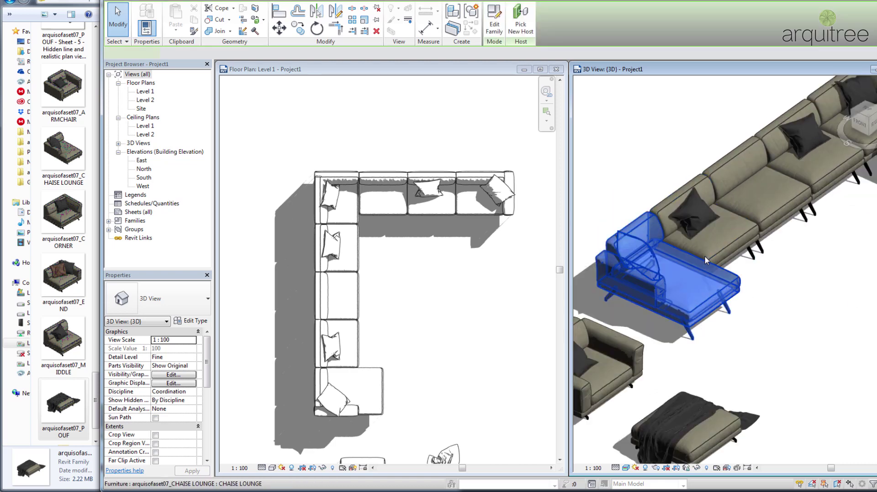
pyautogui.click(773, 255)
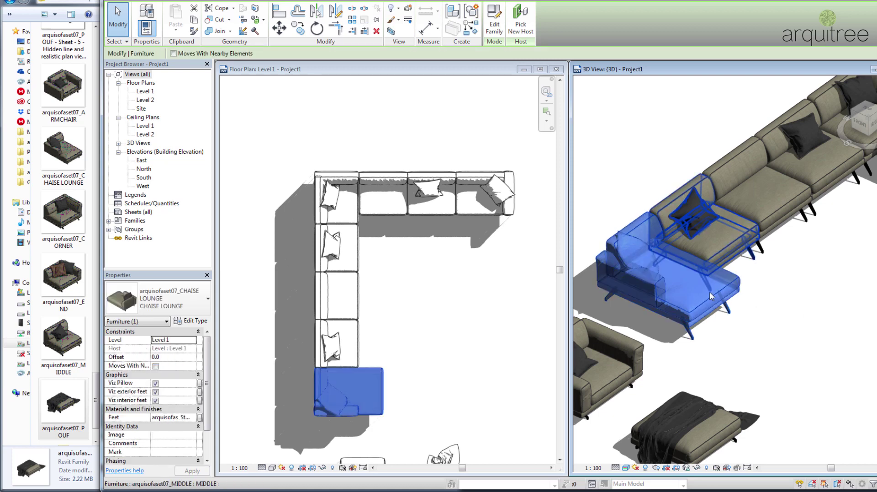
pyautogui.click(195, 320)
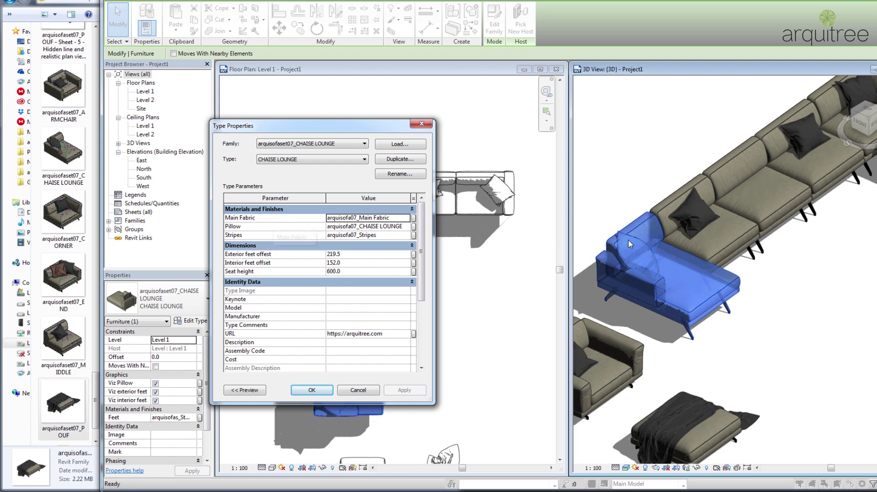
pyautogui.click(407, 218)
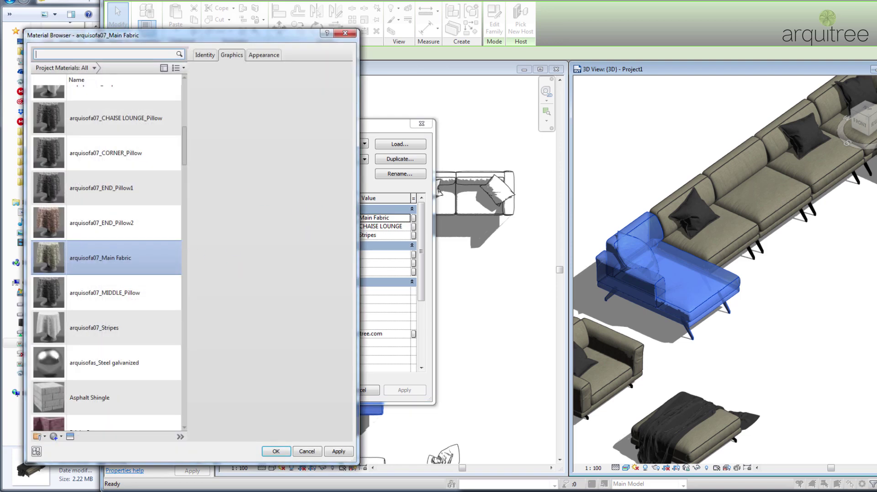
# Move the Material Browser right and place the arquitextures_Vibieffe Fancy texture folder beside it.
pyautogui.moveTo(189, 40); pyautogui.dragTo(406, 44)
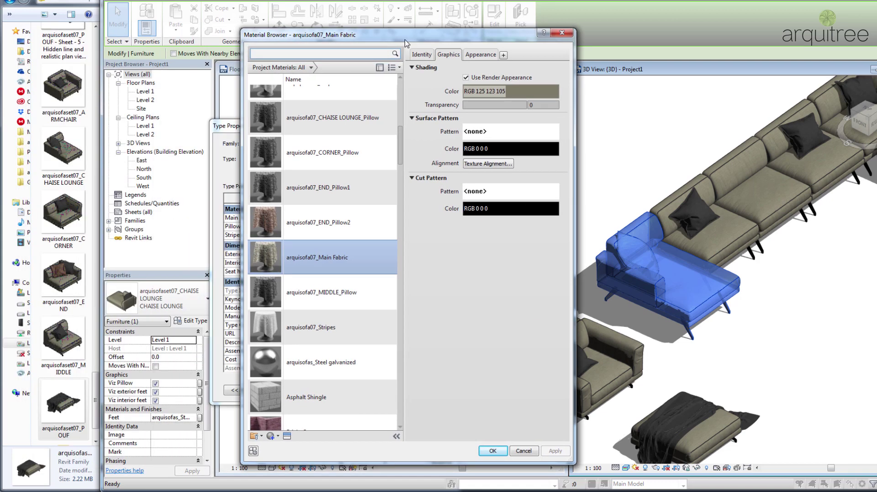
pyautogui.hotkey('alt', 'Tab')
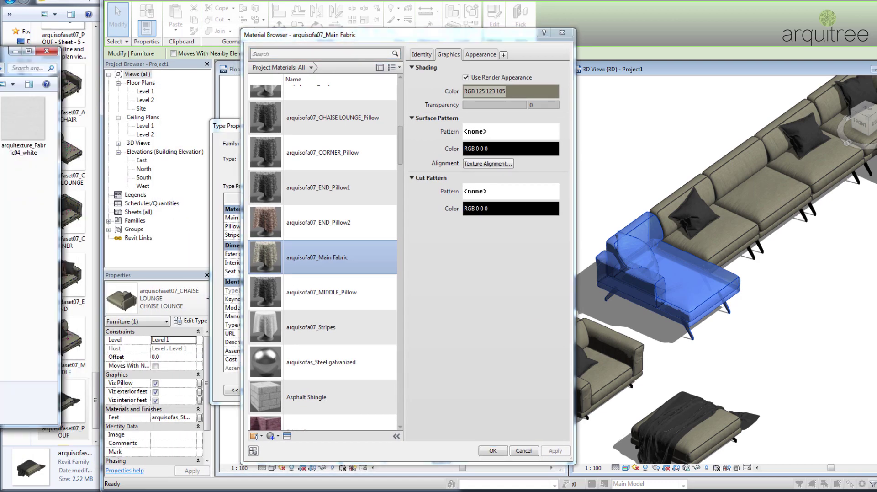
pyautogui.click(372, 39)
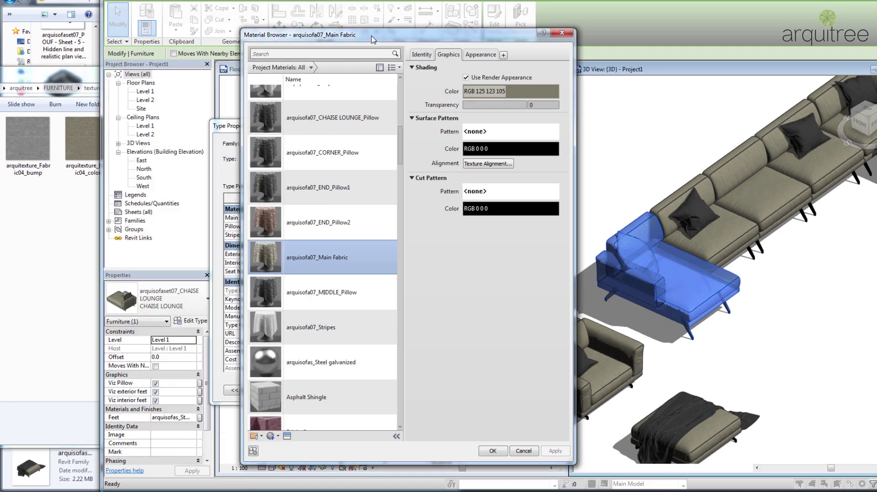
pyautogui.moveTo(377, 39); pyautogui.dragTo(565, 37)
pyautogui.moveTo(53, 76); pyautogui.dragTo(178, 80)
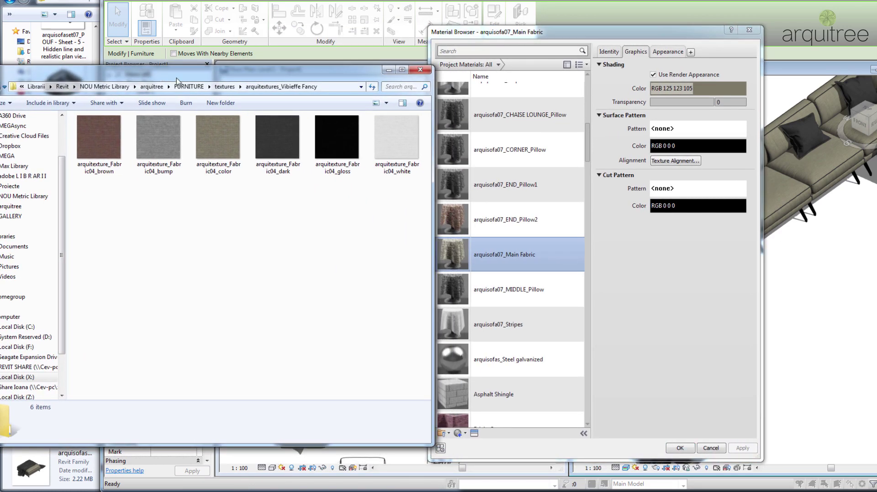
# Make arquitexture_Fabric04_white.jpg the Main Fabric image and confirm the material and type changes.
pyautogui.scroll(1, 509, 251)
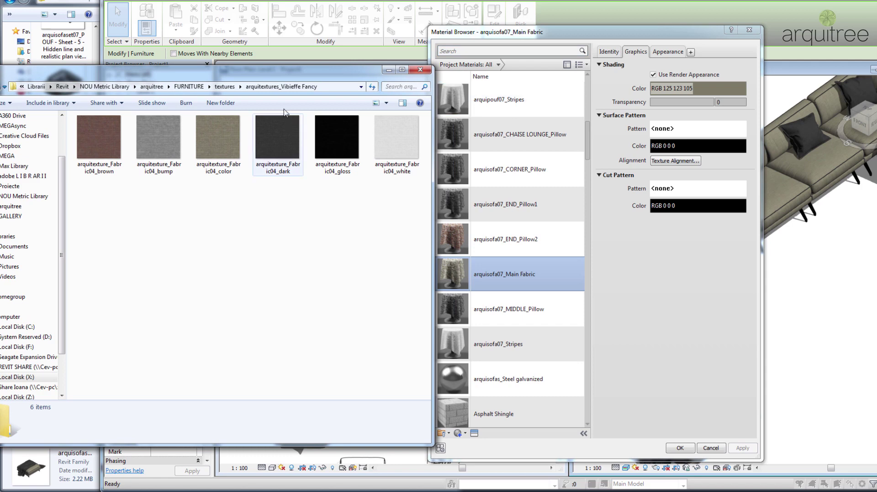
pyautogui.click(665, 53)
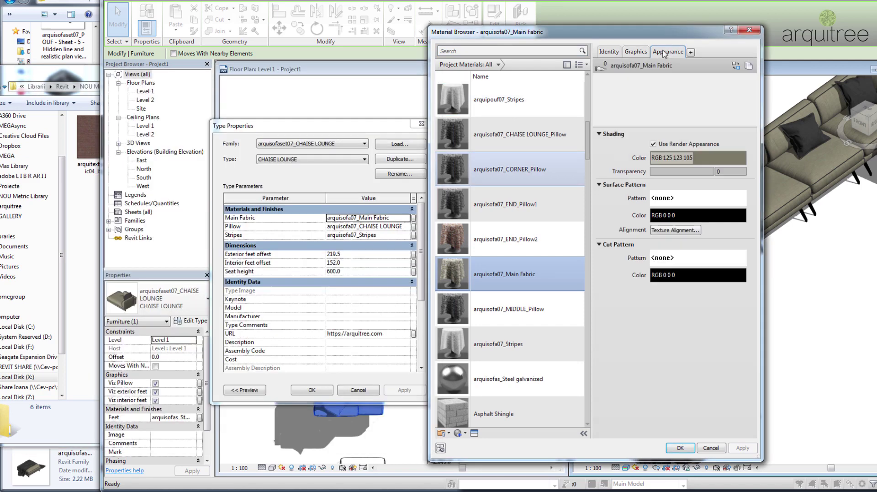
pyautogui.click(70, 76)
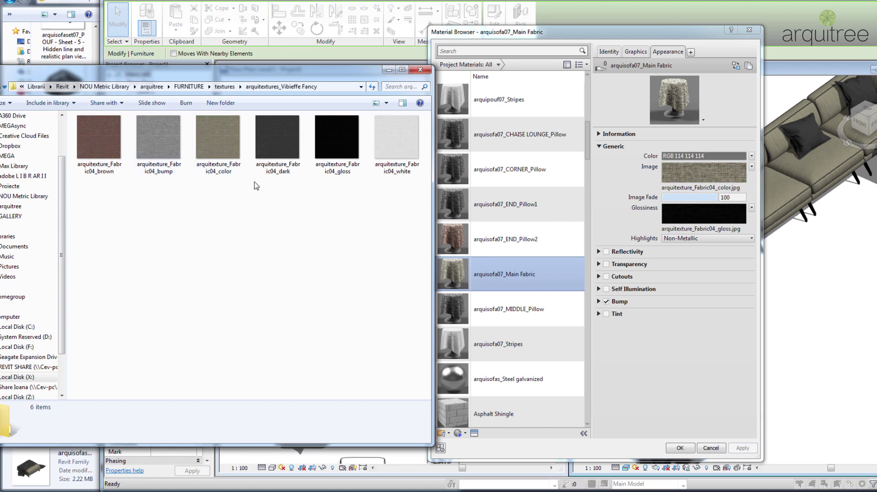
pyautogui.click(89, 138)
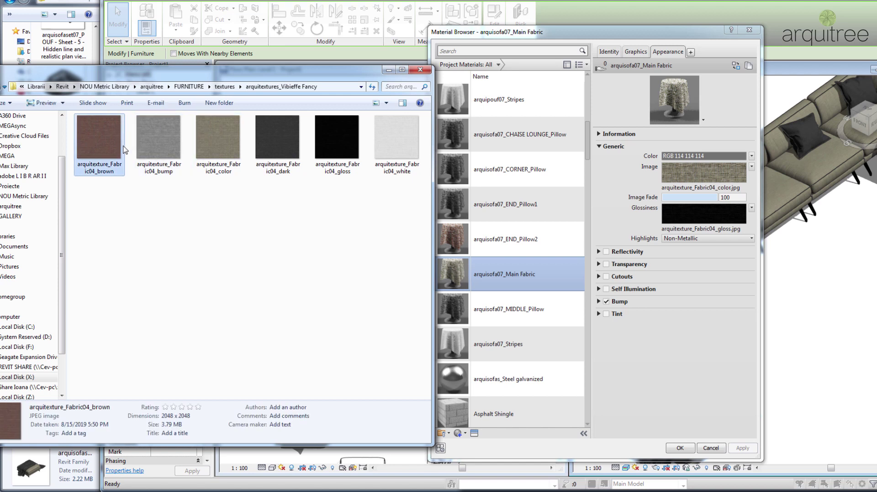
pyautogui.moveTo(110, 149); pyautogui.dragTo(707, 175)
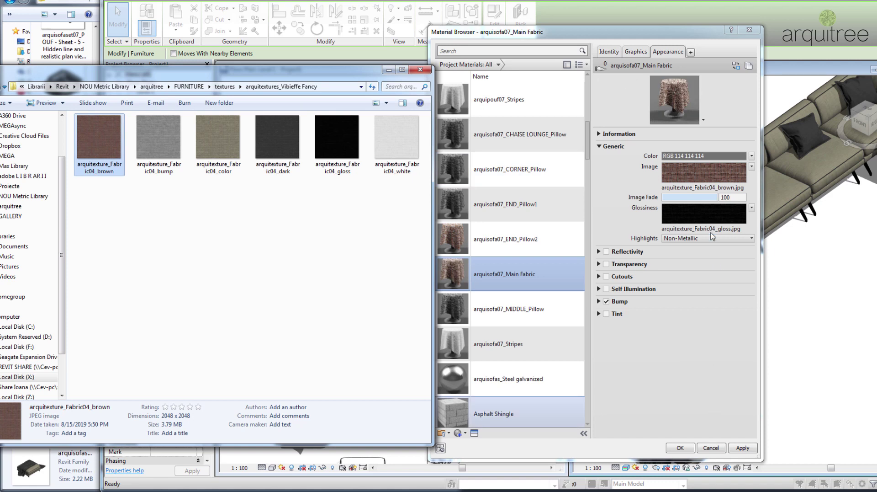
pyautogui.moveTo(406, 153); pyautogui.dragTo(703, 176)
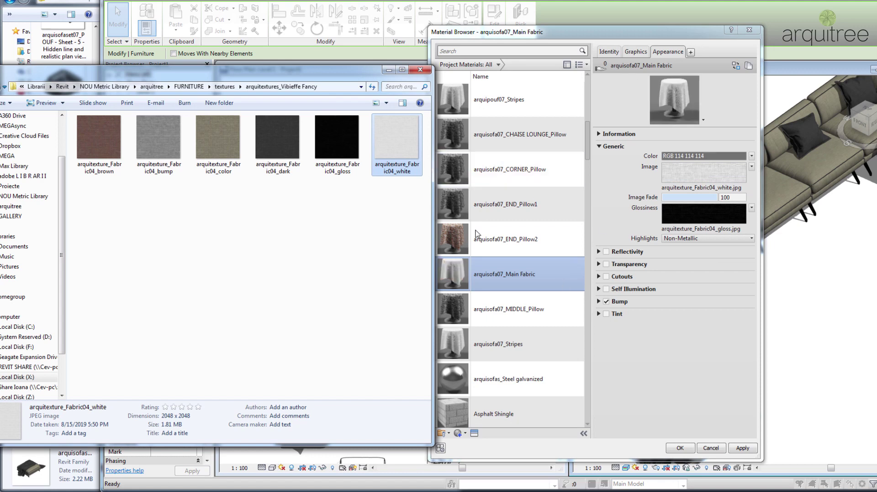
pyautogui.click(742, 448)
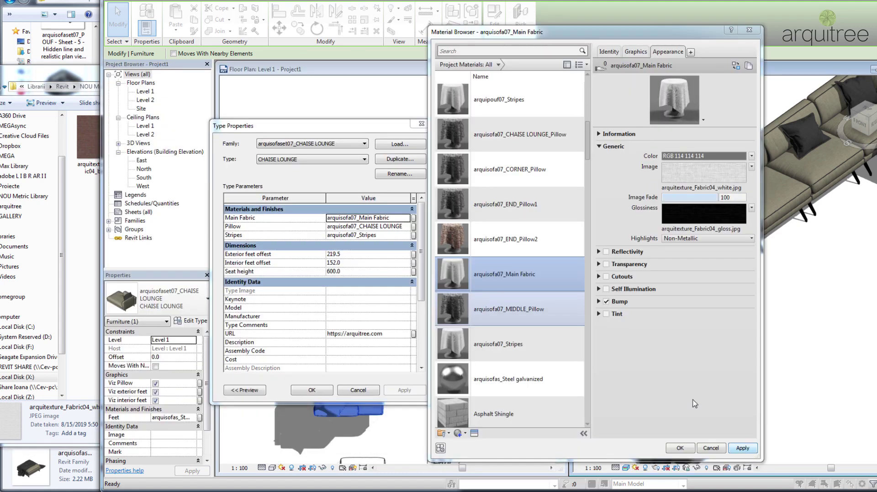
pyautogui.click(681, 448)
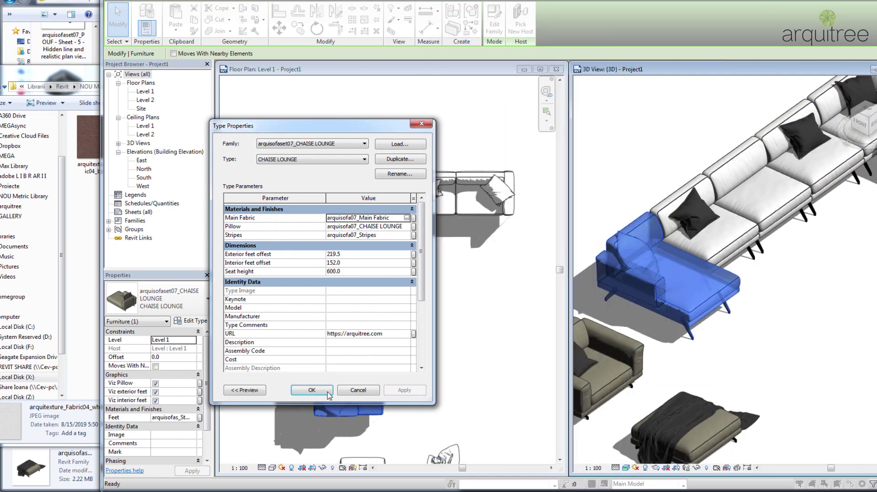
pyautogui.click(313, 389)
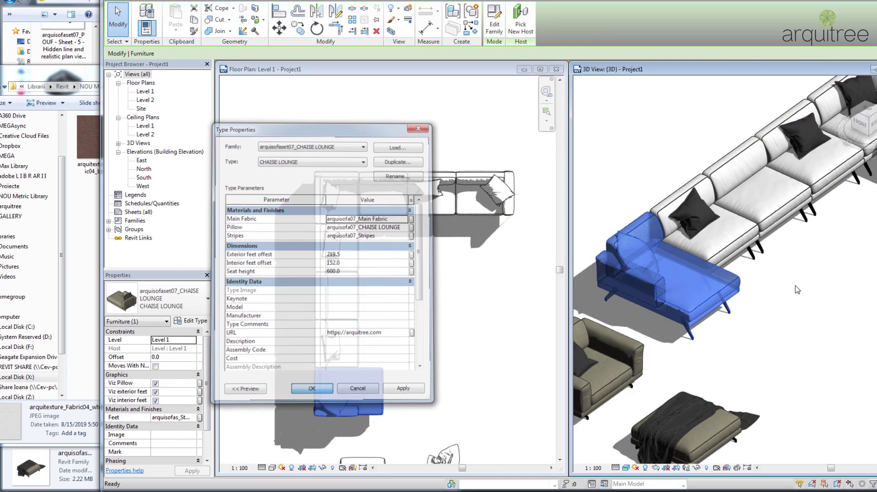
pyautogui.click(772, 309)
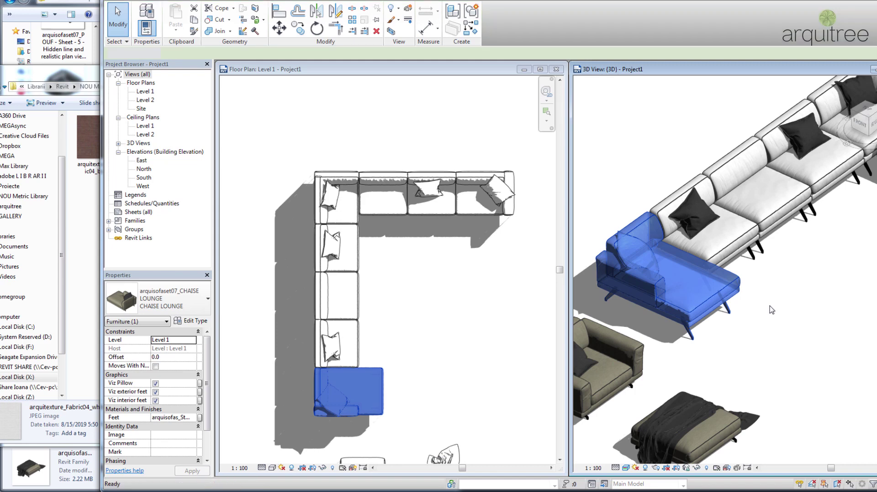
pyautogui.scroll(-2, 772, 309)
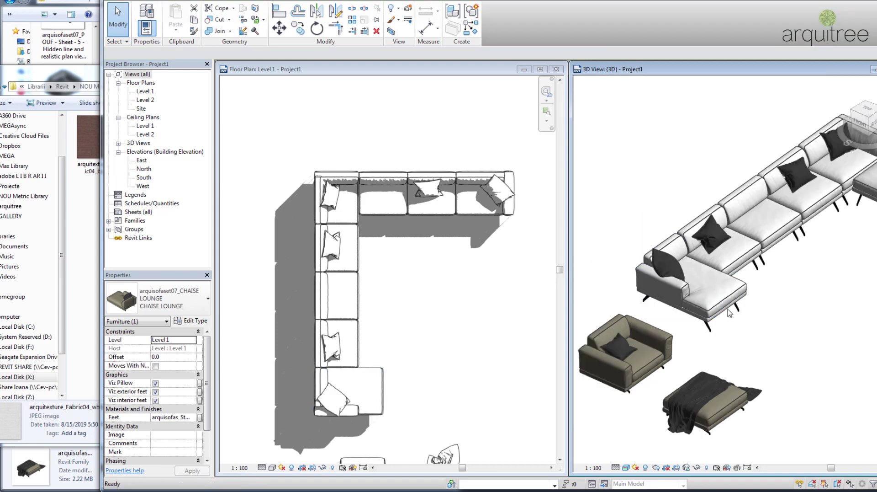
pyautogui.scroll(2, 720, 292)
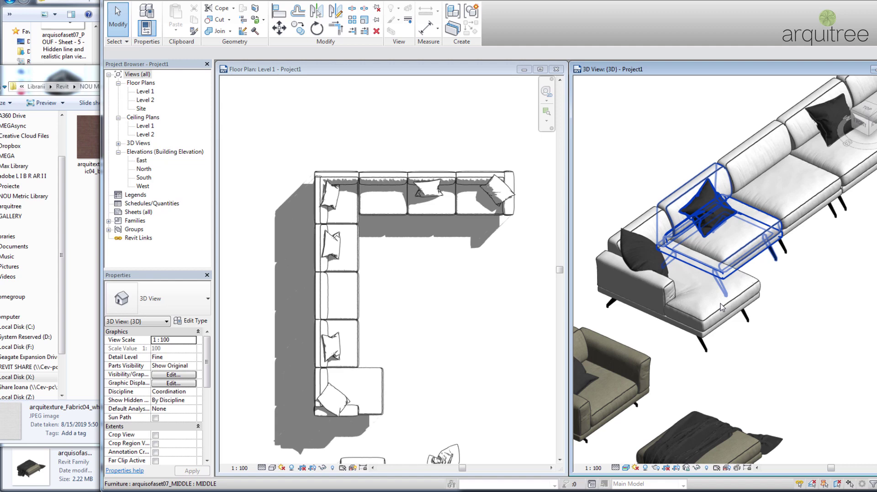
pyautogui.scroll(2, 721, 307)
pyautogui.scroll(3, 695, 334)
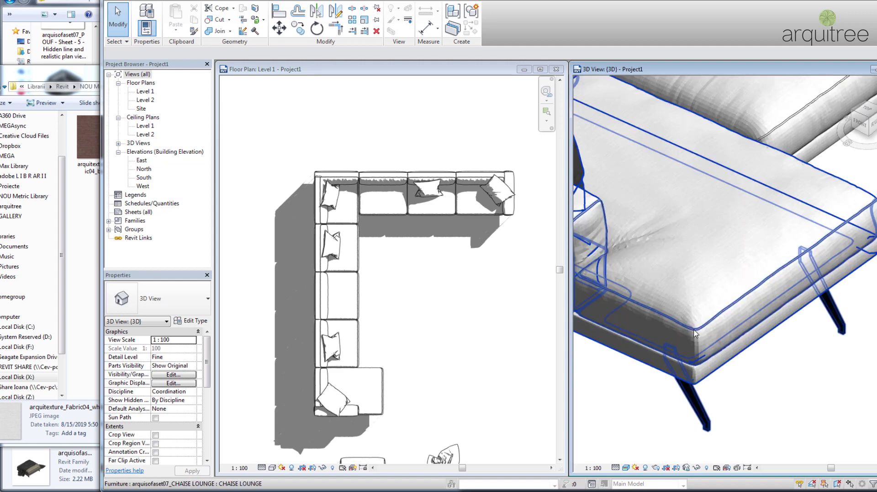
pyautogui.moveTo(800, 302); pyautogui.dragTo(751, 267, button='middle')
pyautogui.scroll(-2, 752, 267)
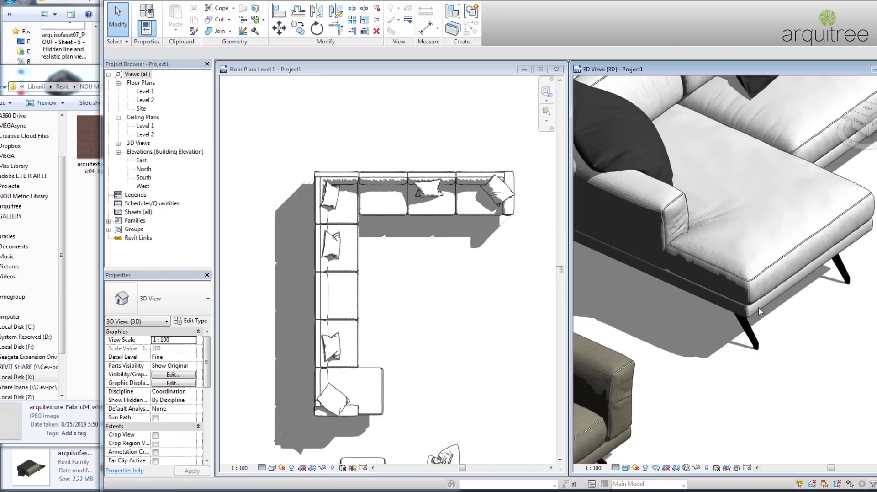
pyautogui.click(754, 287)
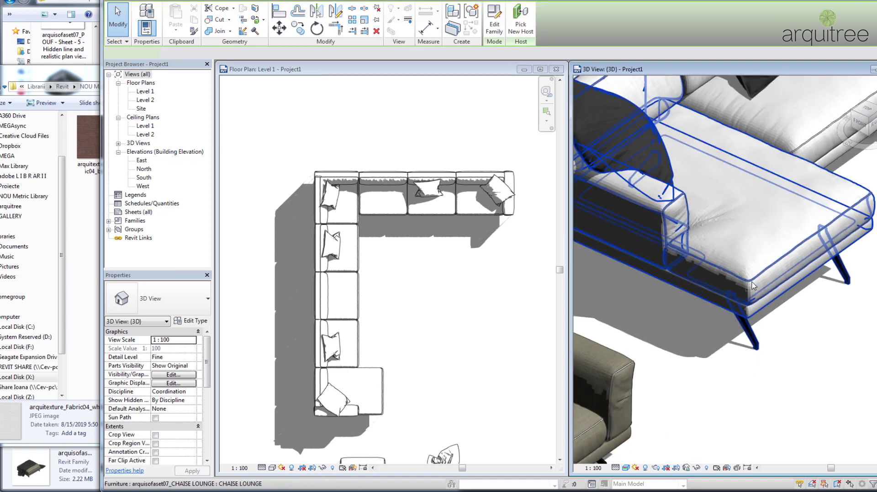
# Give the arquisofa07_Stripes material the arquitexture_Fabric04_brown.jpg image and confirm the chaise type.
pyautogui.click(186, 321)
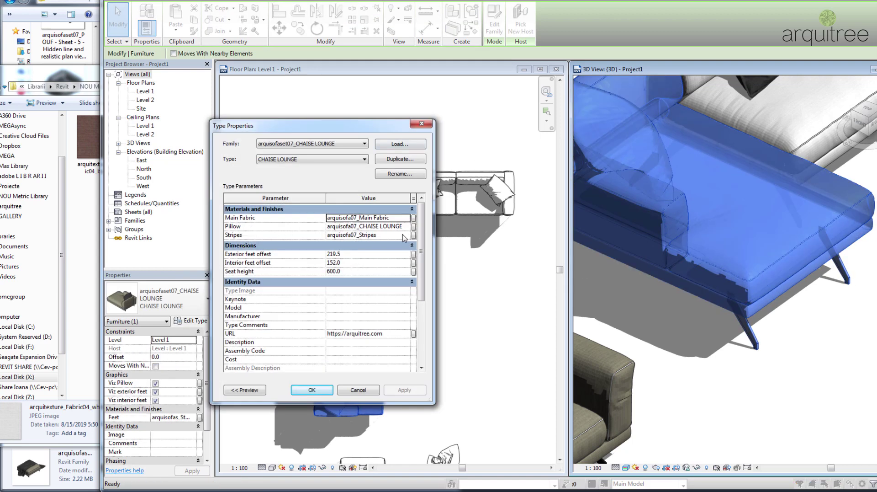
pyautogui.click(412, 237)
pyautogui.click(407, 235)
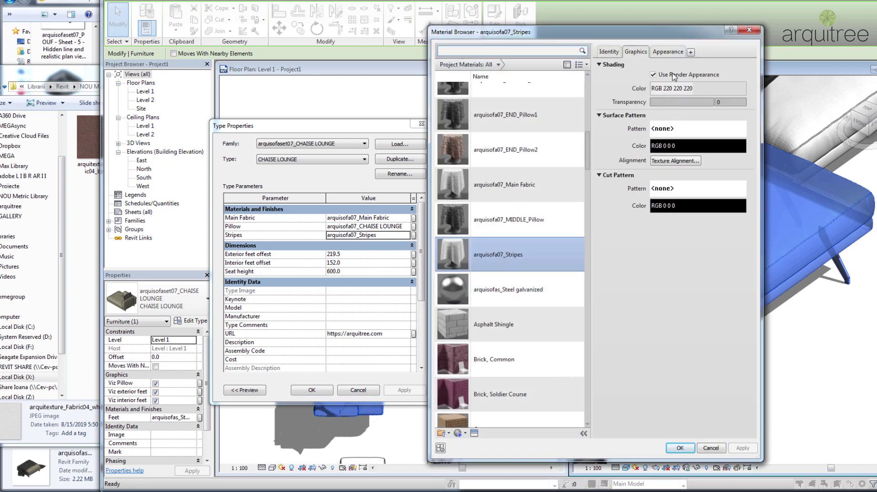
pyautogui.click(668, 52)
pyautogui.click(64, 70)
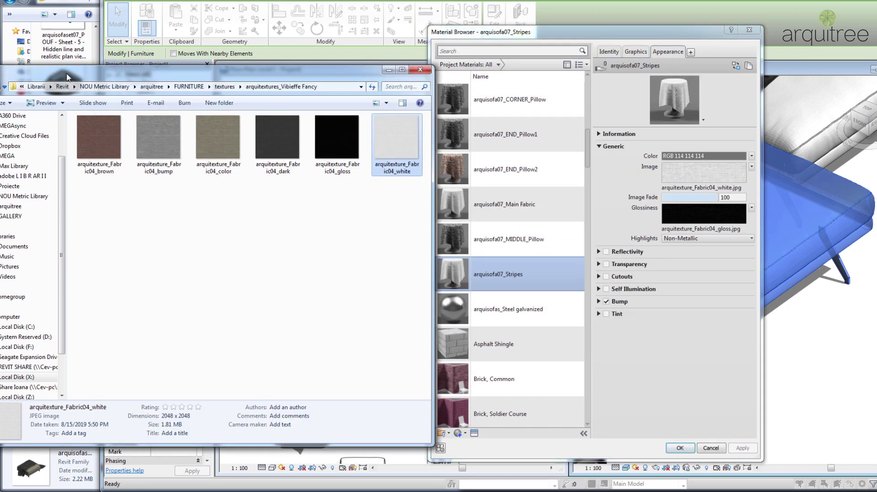
pyautogui.click(112, 147)
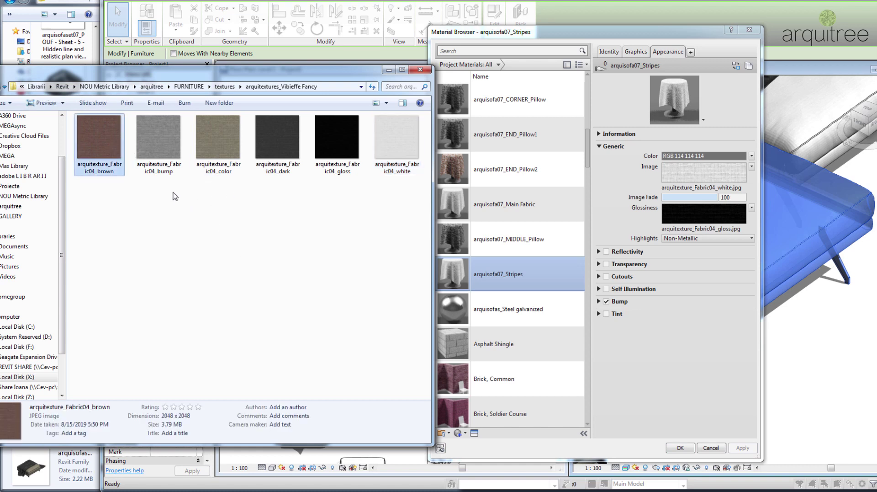
pyautogui.moveTo(108, 146); pyautogui.dragTo(684, 171)
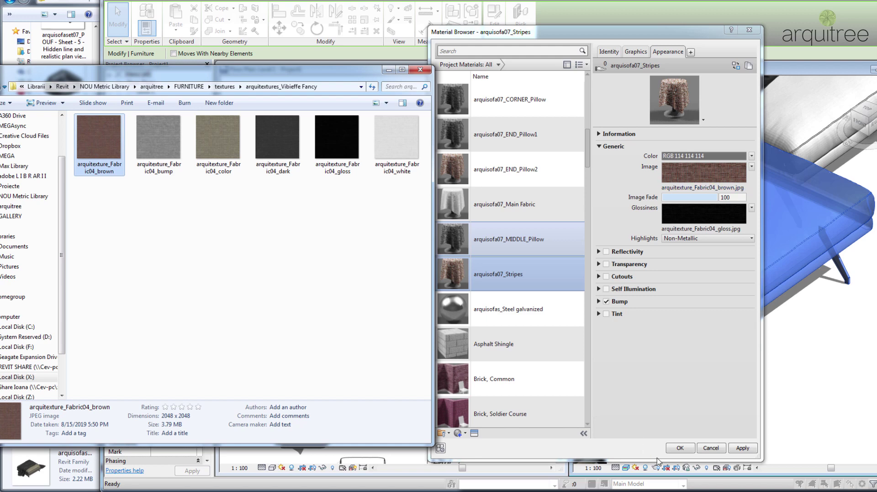
pyautogui.click(677, 450)
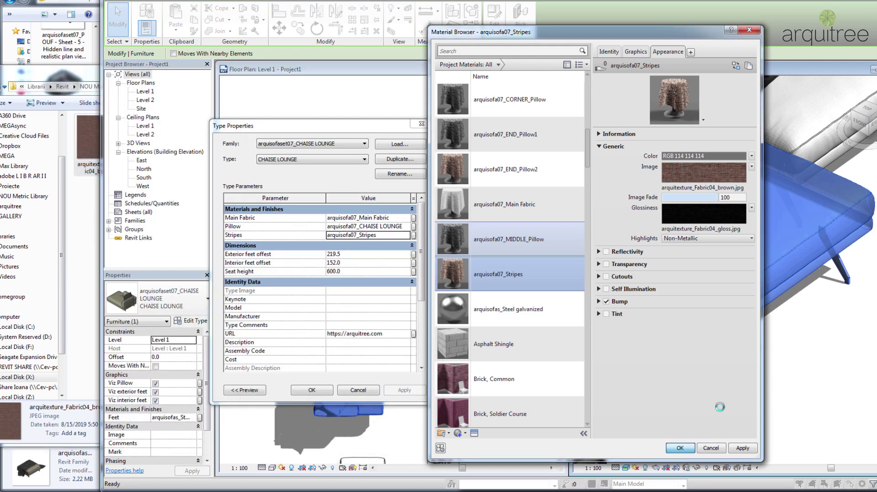
pyautogui.click(322, 393)
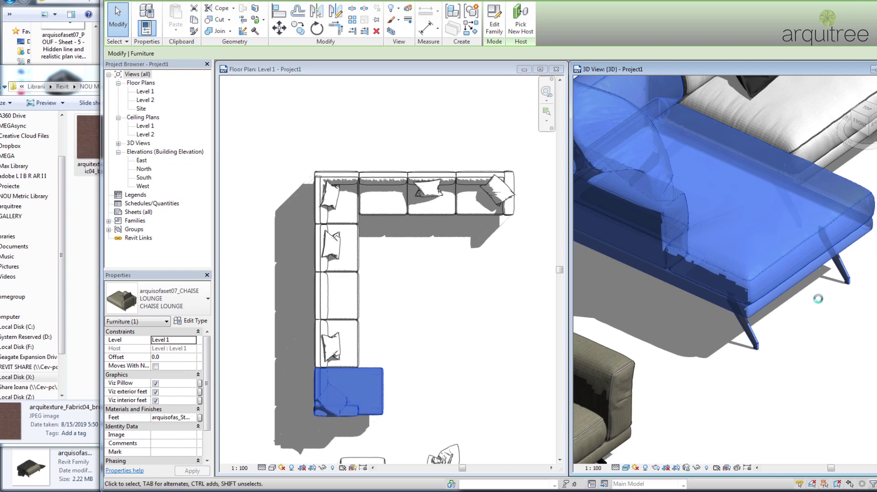
# Inspect the white sectional, armchair and pouf in 3D, then select the chaise lounge.
pyautogui.click(828, 291)
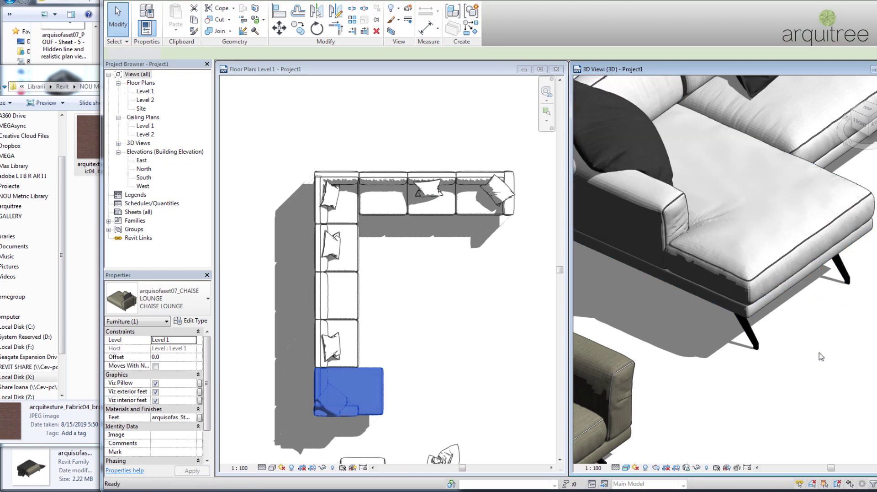
pyautogui.keyDown('shift'); pyautogui.moveTo(832, 286); pyautogui.dragTo(804, 348, button='middle'); pyautogui.keyUp('shift')
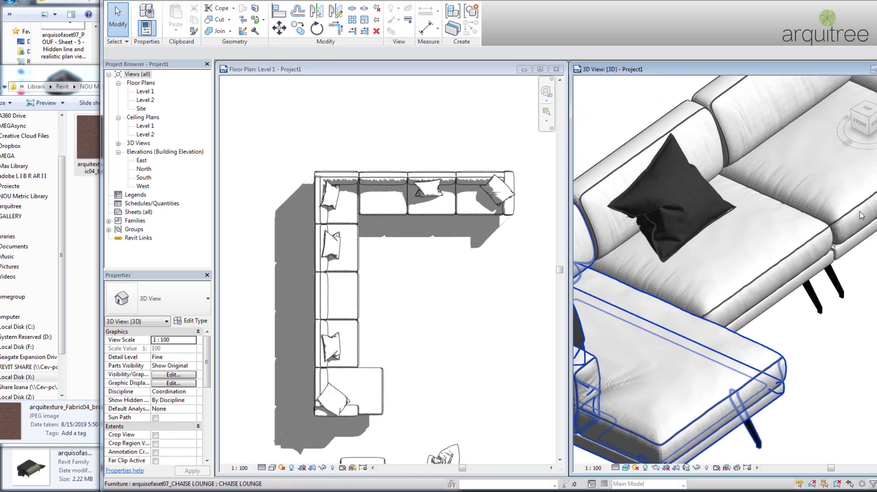
pyautogui.scroll(5, 854, 226)
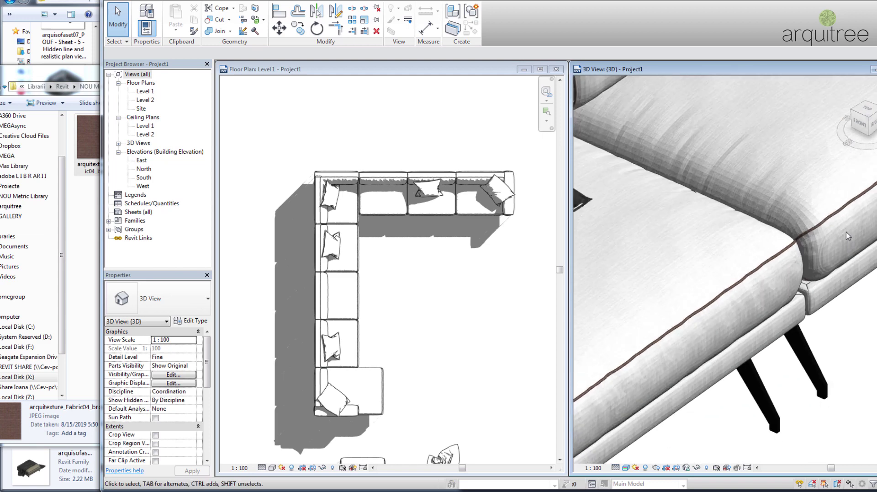
pyautogui.scroll(-2, 848, 236)
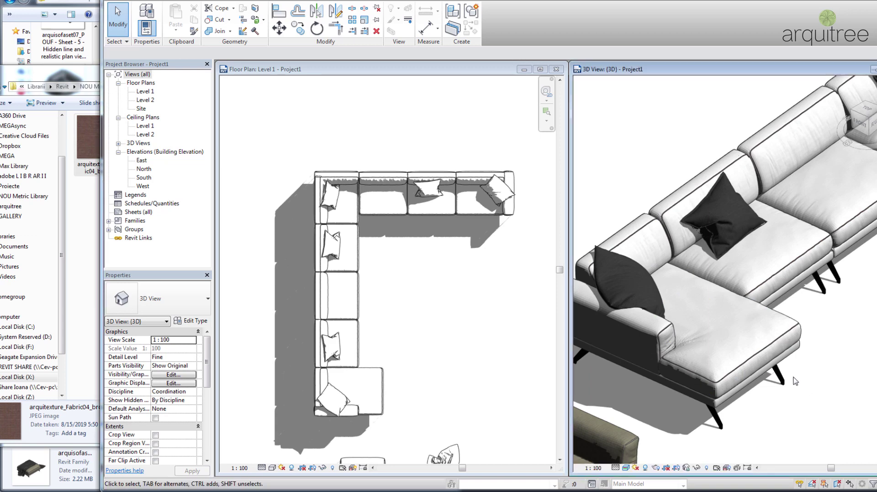
pyautogui.moveTo(771, 399); pyautogui.dragTo(845, 296, button='middle')
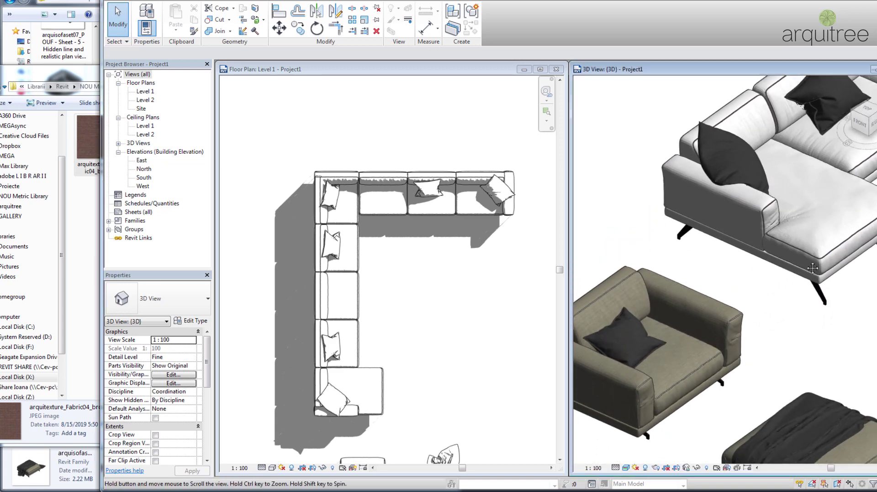
pyautogui.moveTo(808, 241); pyautogui.dragTo(661, 215, button='middle')
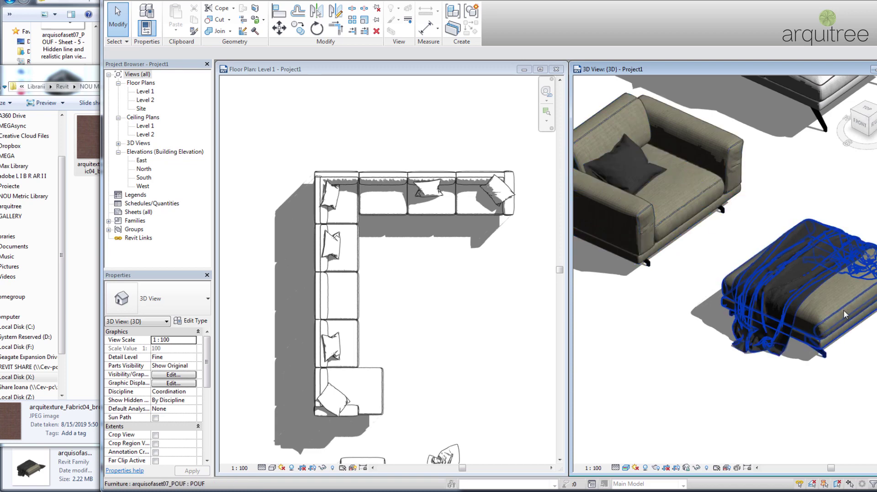
pyautogui.moveTo(838, 200); pyautogui.dragTo(801, 246, button='middle')
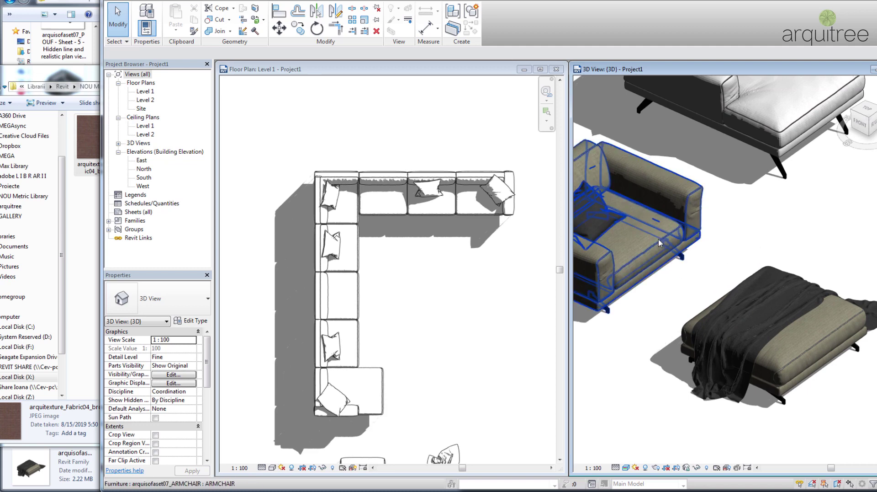
pyautogui.scroll(3, 654, 241)
pyautogui.moveTo(785, 239); pyautogui.dragTo(818, 329, button='middle')
pyautogui.keyDown('shift'); pyautogui.moveTo(777, 291); pyautogui.dragTo(827, 294, button='middle'); pyautogui.keyUp('shift')
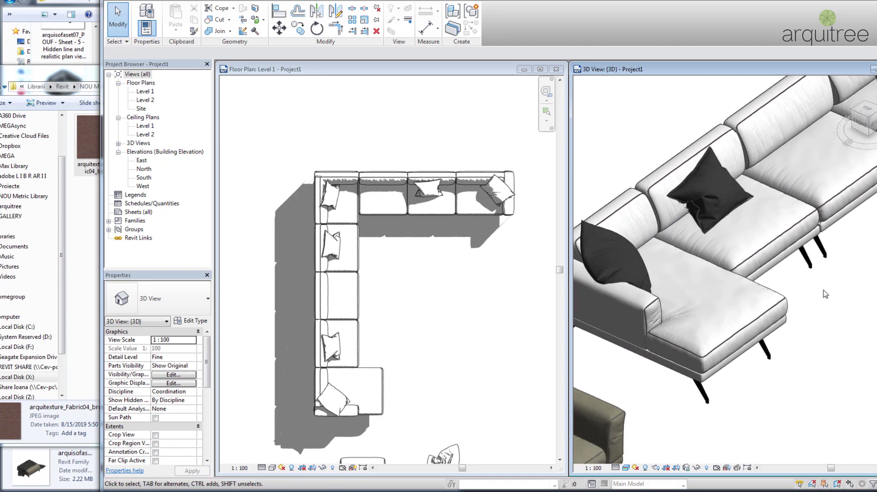
pyautogui.click(786, 310)
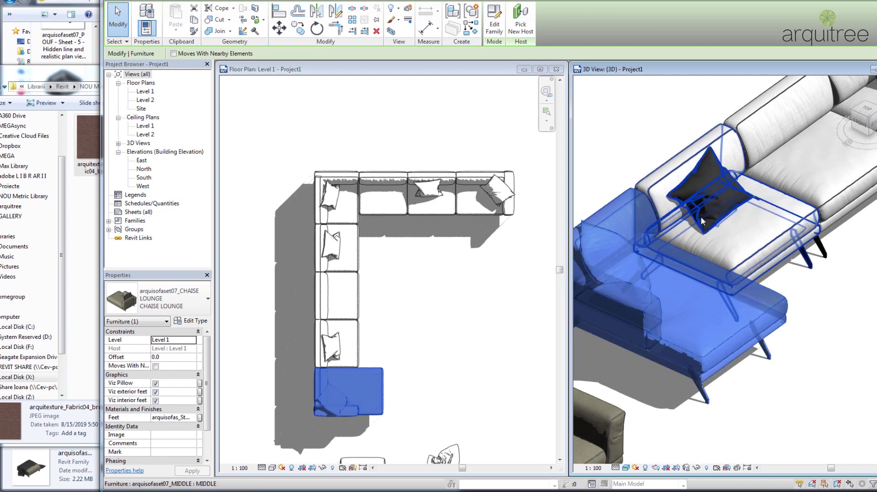
# Replace the arquisofa07_CHAISE LOUNGE_Pillow image with arquitexture_Fabric04_color.jpg and confirm both dialogs.
pyautogui.click(190, 320)
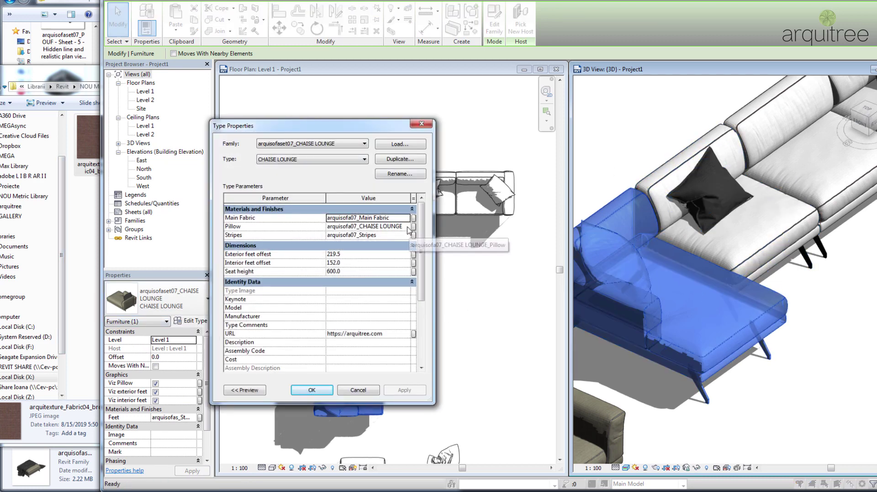
pyautogui.click(408, 227)
pyautogui.click(407, 226)
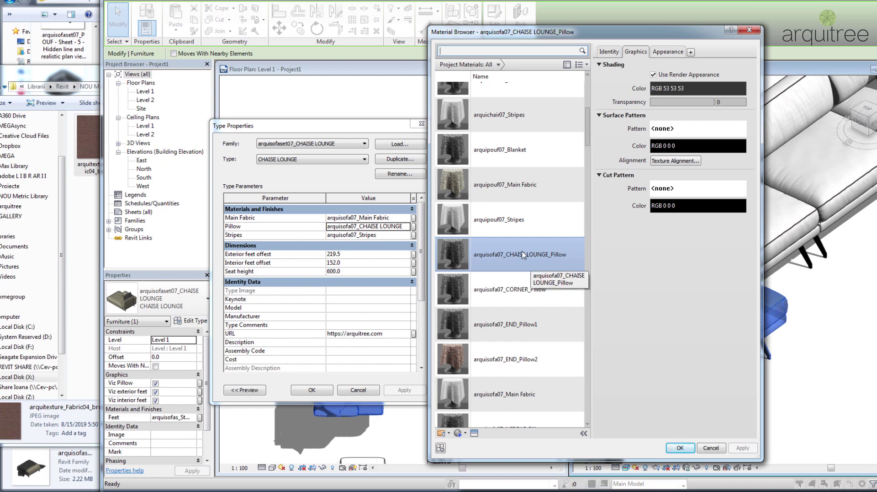
pyautogui.click(668, 52)
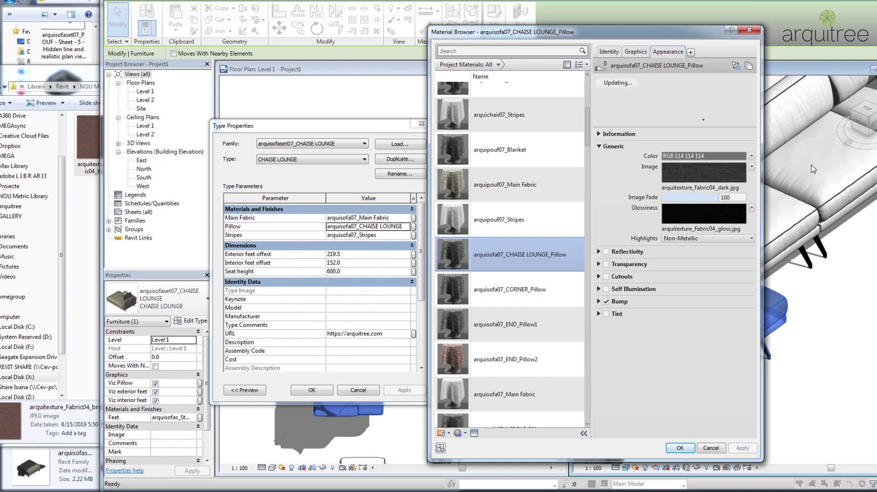
pyautogui.click(21, 79)
pyautogui.moveTo(223, 140); pyautogui.dragTo(694, 179)
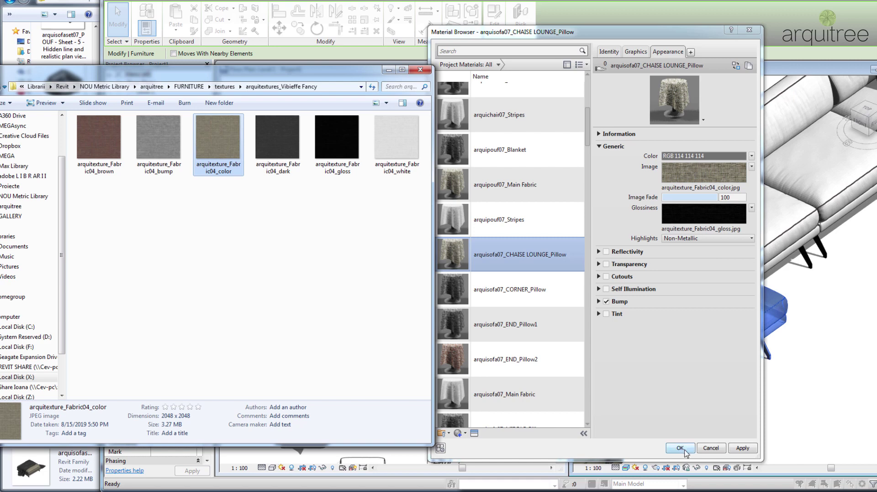
pyautogui.click(685, 450)
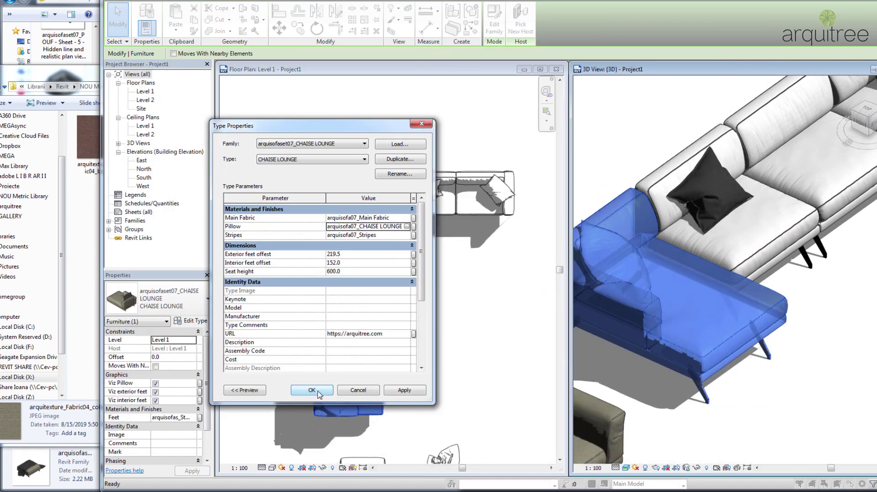
pyautogui.click(312, 389)
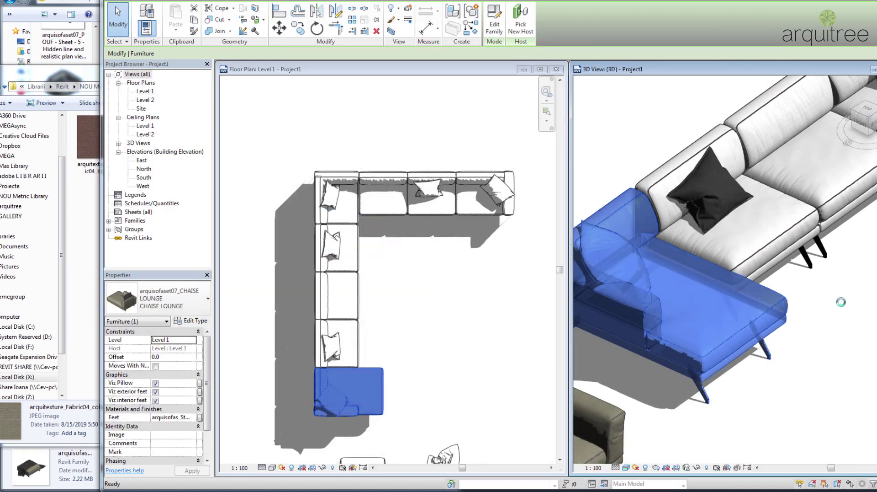
pyautogui.click(841, 302)
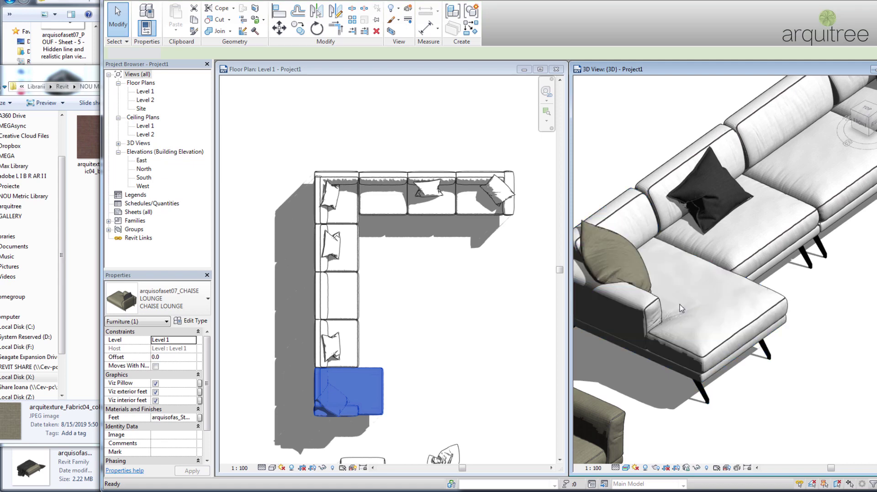
pyautogui.moveTo(681, 307); pyautogui.dragTo(707, 282, button='middle')
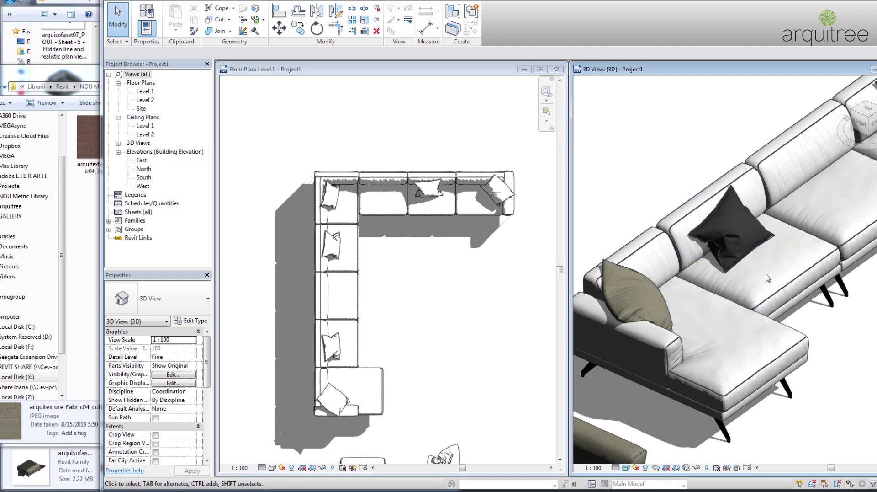
pyautogui.scroll(-2, 761, 343)
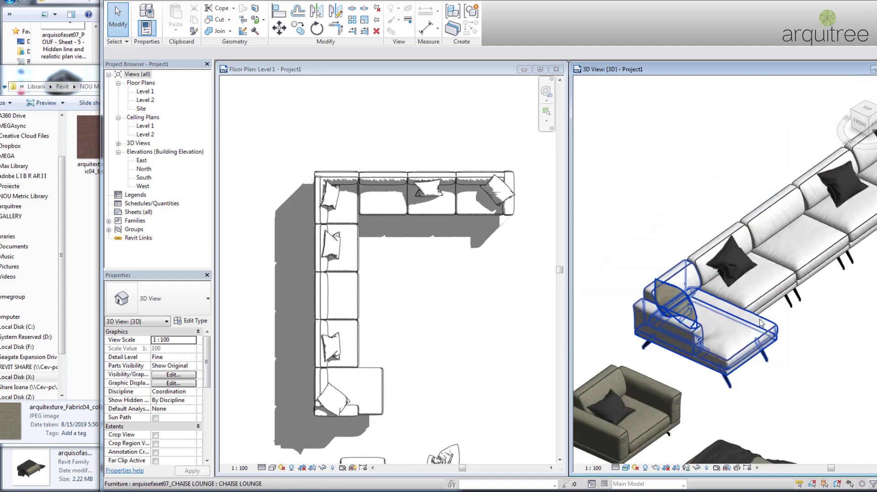
pyautogui.moveTo(805, 322); pyautogui.dragTo(759, 293, button='middle')
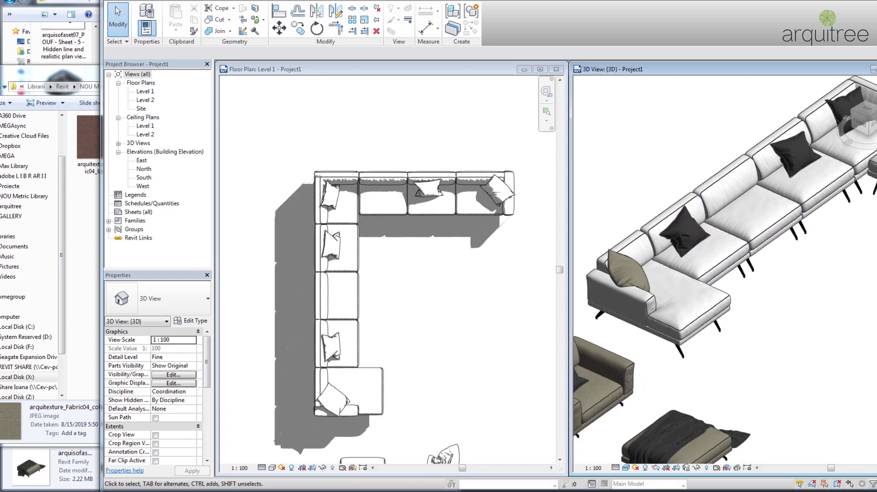
pyautogui.scroll(-2, 713, 283)
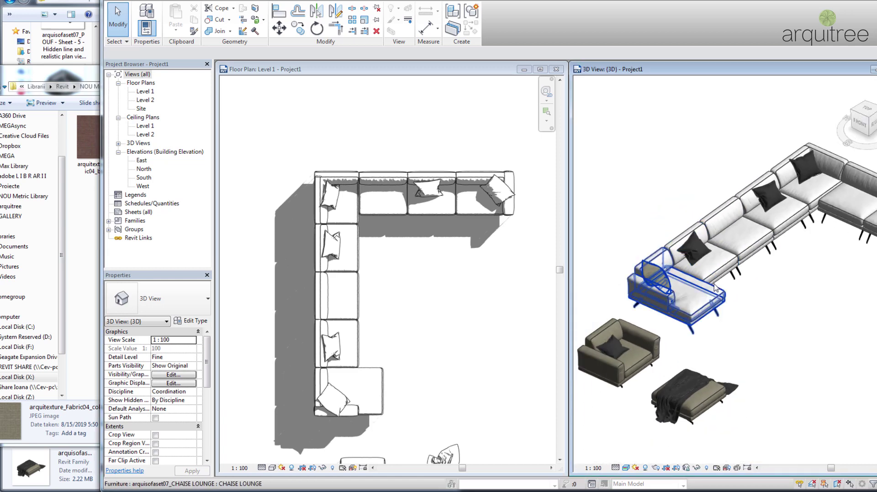
pyautogui.scroll(-1, 701, 372)
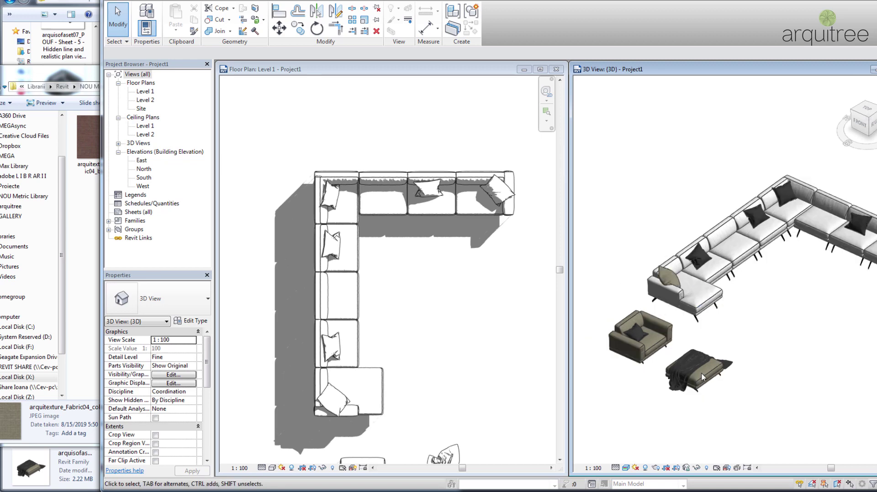
pyautogui.scroll(2, 679, 383)
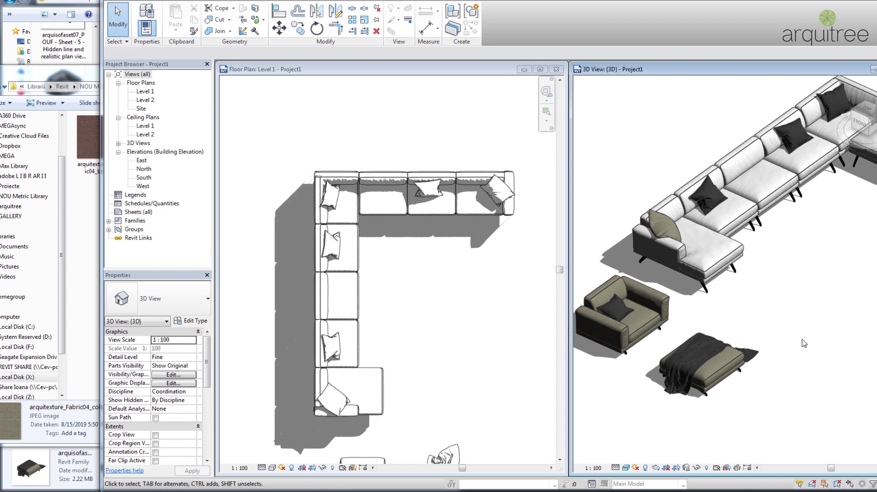
pyautogui.keyDown('shift'); pyautogui.moveTo(804, 343); pyautogui.dragTo(811, 363, button='middle'); pyautogui.keyUp('shift')
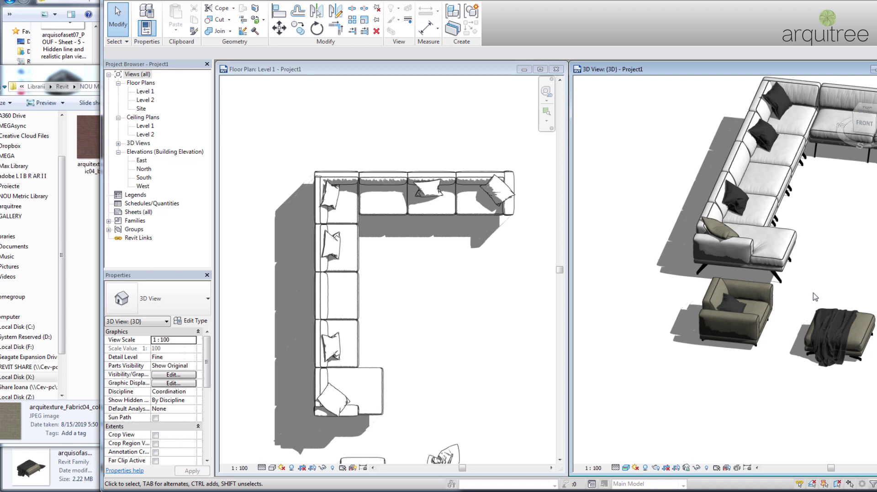
# Set the 3D view to Coarse detail level and zoom to fit the model.
pyautogui.click(615, 467)
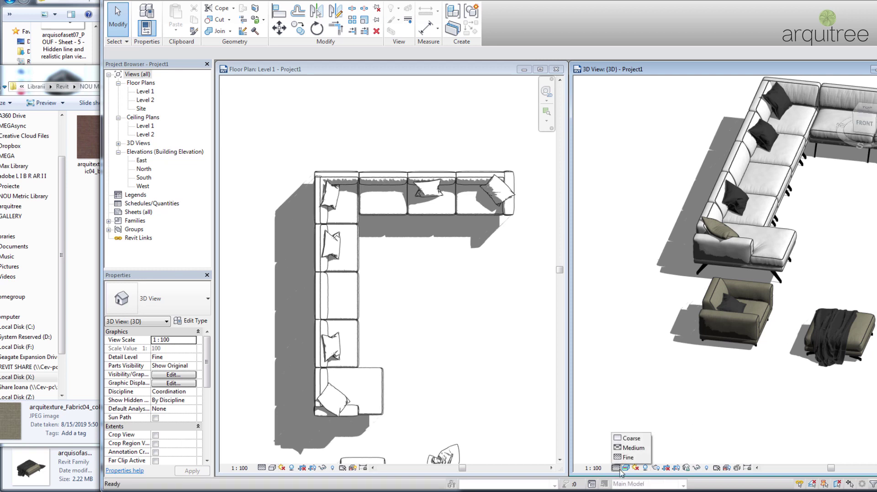
pyautogui.keyDown('shift'); pyautogui.moveTo(812, 402); pyautogui.dragTo(777, 413, button='middle'); pyautogui.keyUp('shift')
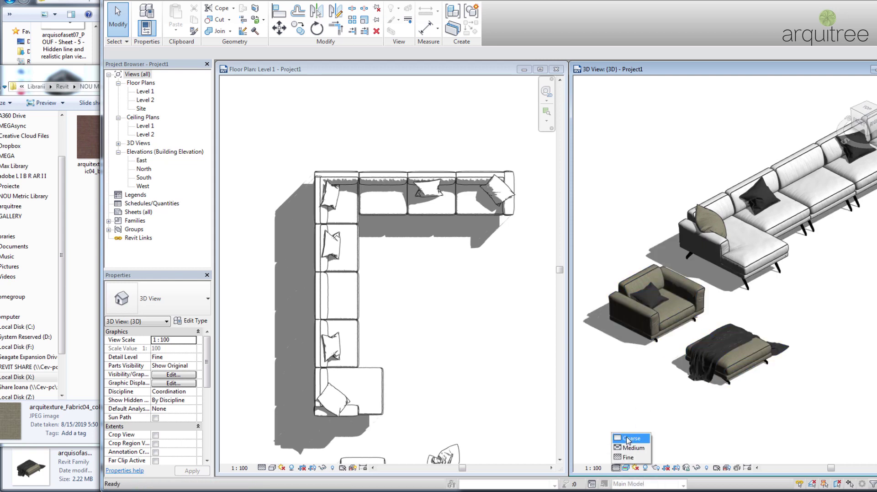
pyautogui.click(628, 440)
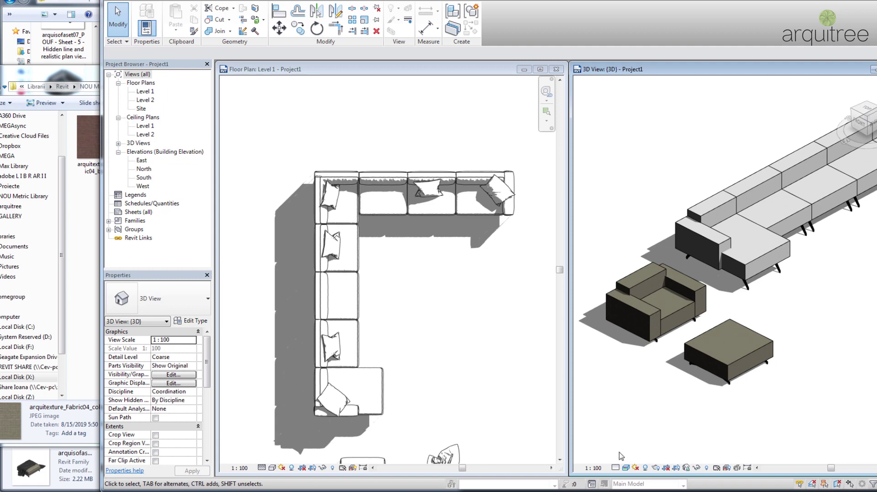
pyautogui.press('z')
pyautogui.press('f')
# Set the Level 1 floor plan to Coarse detail and frame the sofa set.
pyautogui.moveTo(510, 332); pyautogui.dragTo(419, 358, button='middle')
pyautogui.click(260, 468)
pyautogui.click(282, 438)
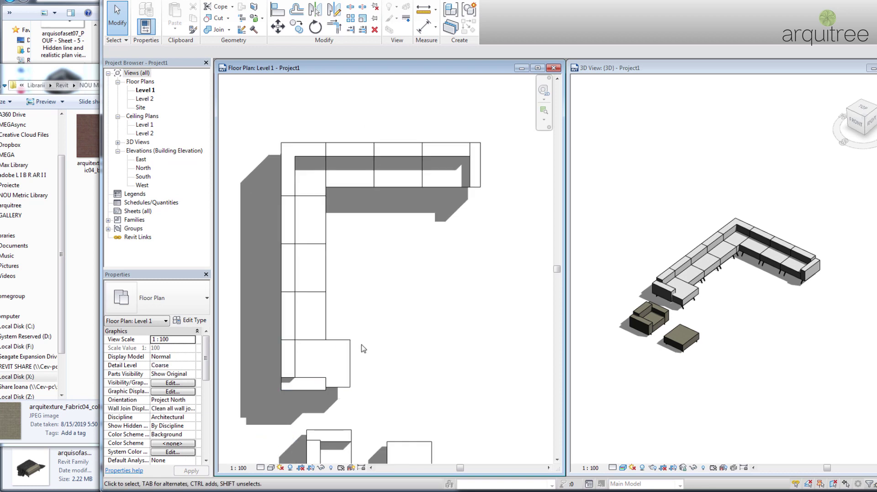
pyautogui.scroll(-2, 376, 327)
pyautogui.moveTo(401, 343); pyautogui.dragTo(376, 317, button='middle')
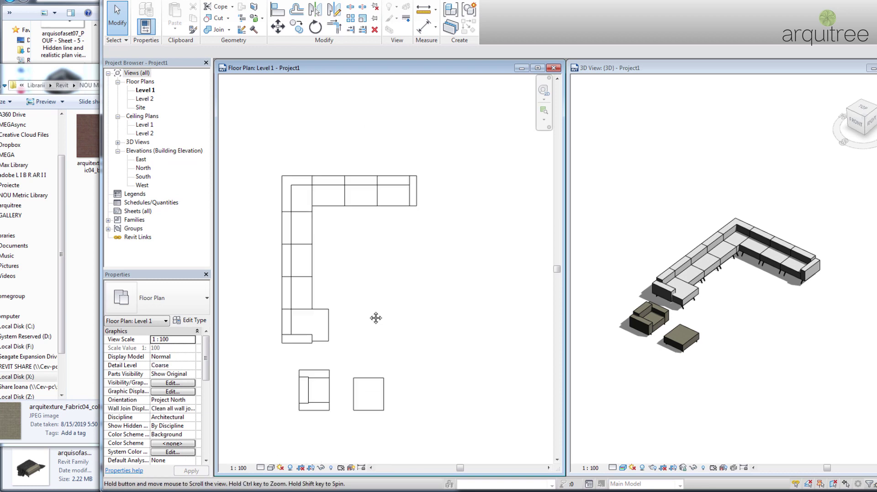
# Window-select all the furniture in the 3D view.
pyautogui.click(719, 308)
pyautogui.scroll(-3, 715, 320)
pyautogui.moveTo(721, 318); pyautogui.dragTo(747, 272, button='middle')
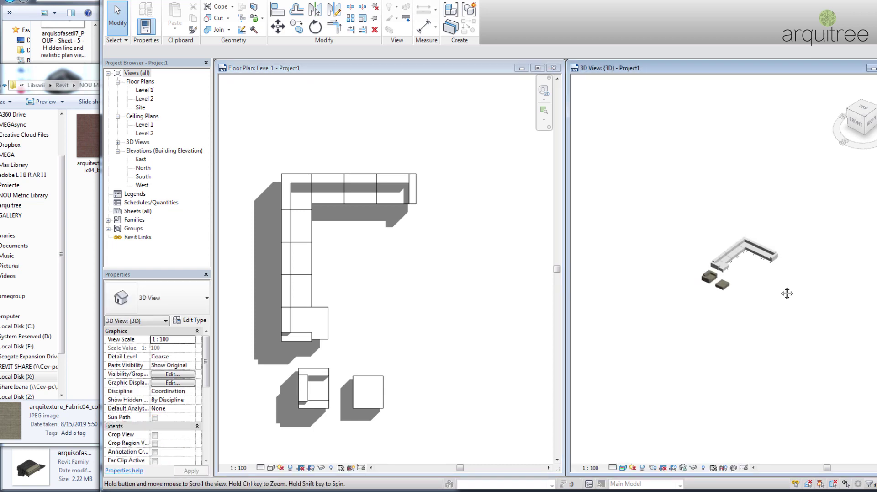
pyautogui.moveTo(802, 218); pyautogui.dragTo(665, 341)
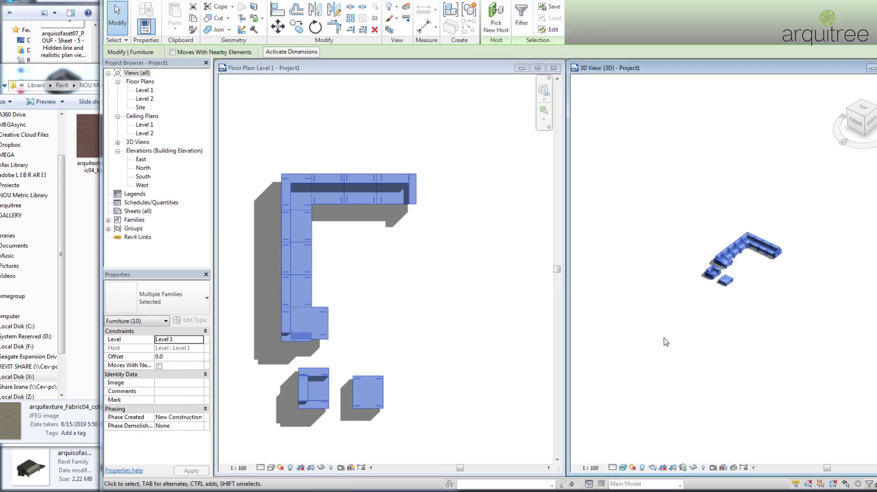